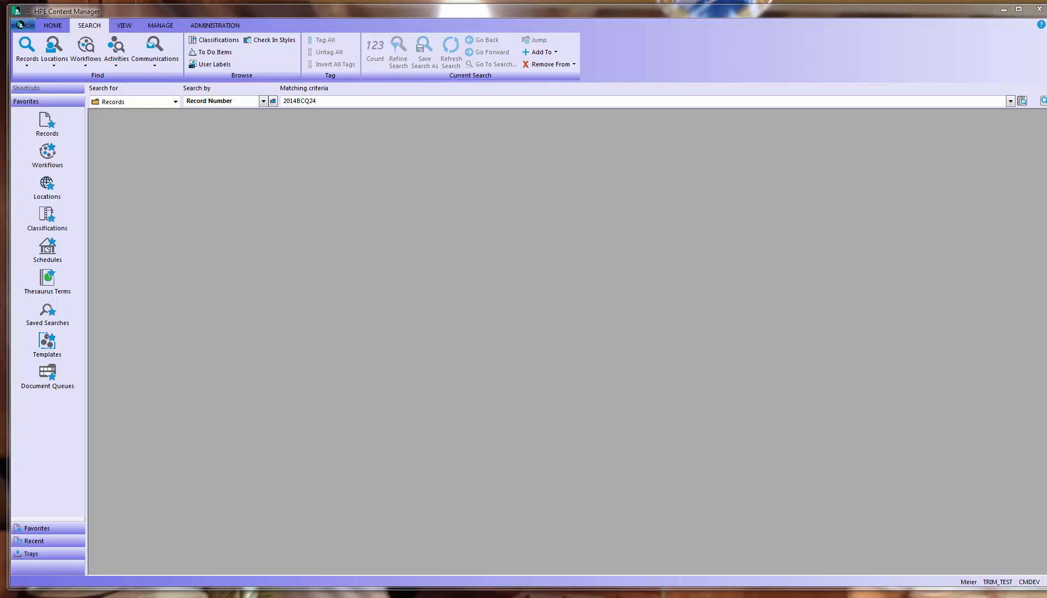
- Start a record search and choose the Extension search method from the Document Management category
{"action": "left_click", "coordinate": [31, 63]}
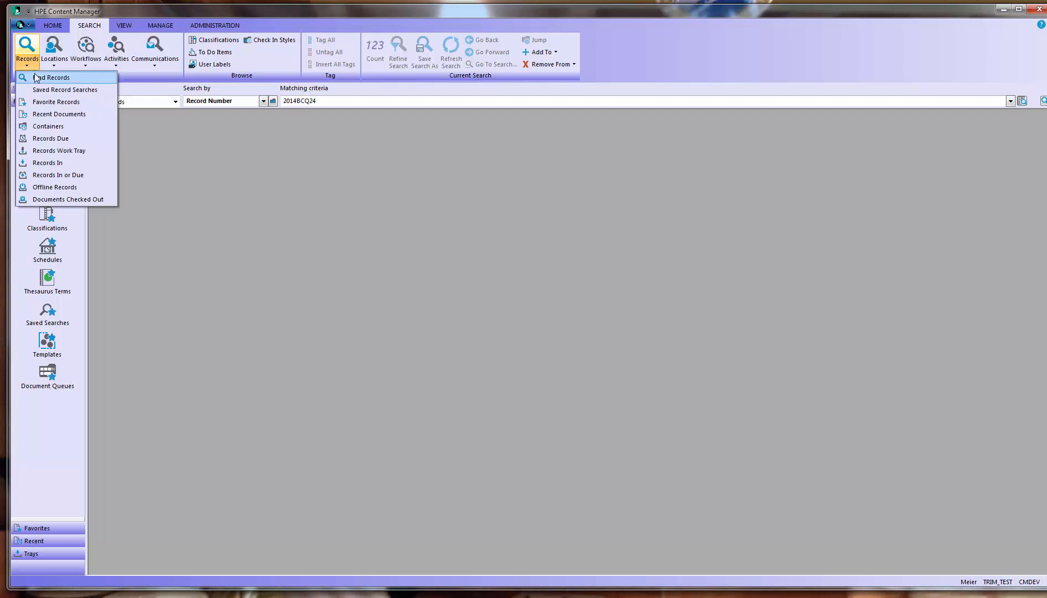
{"action": "left_click", "coordinate": [39, 78]}
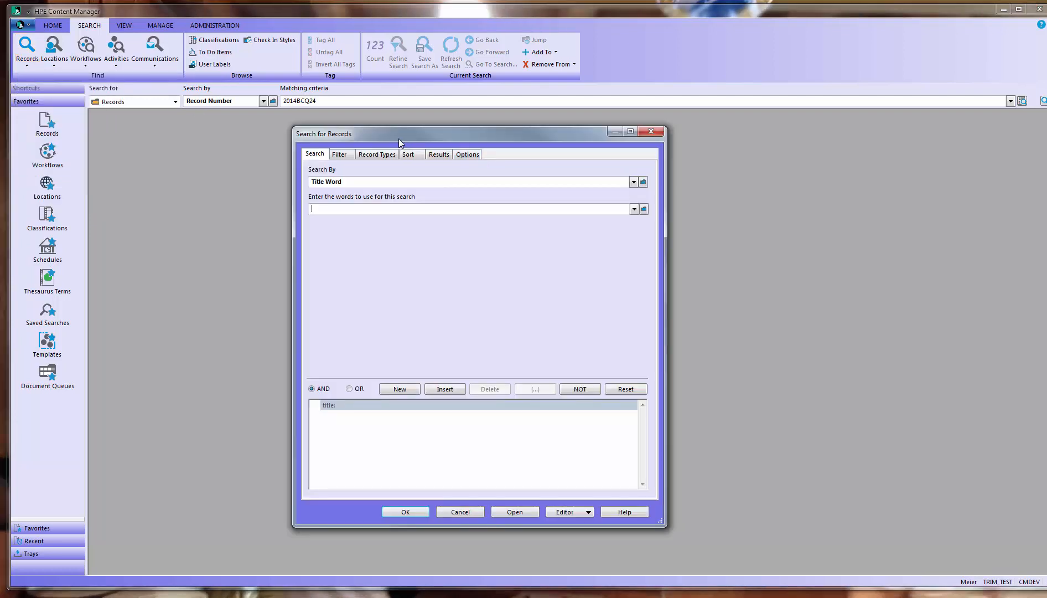
{"action": "left_click", "coordinate": [643, 182]}
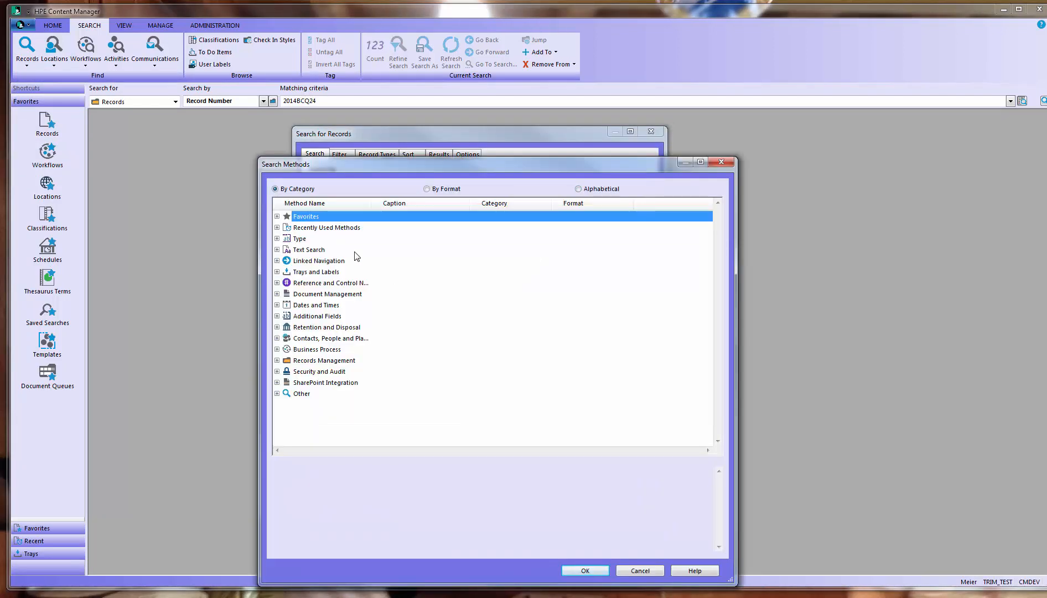
{"action": "left_click", "coordinate": [277, 294]}
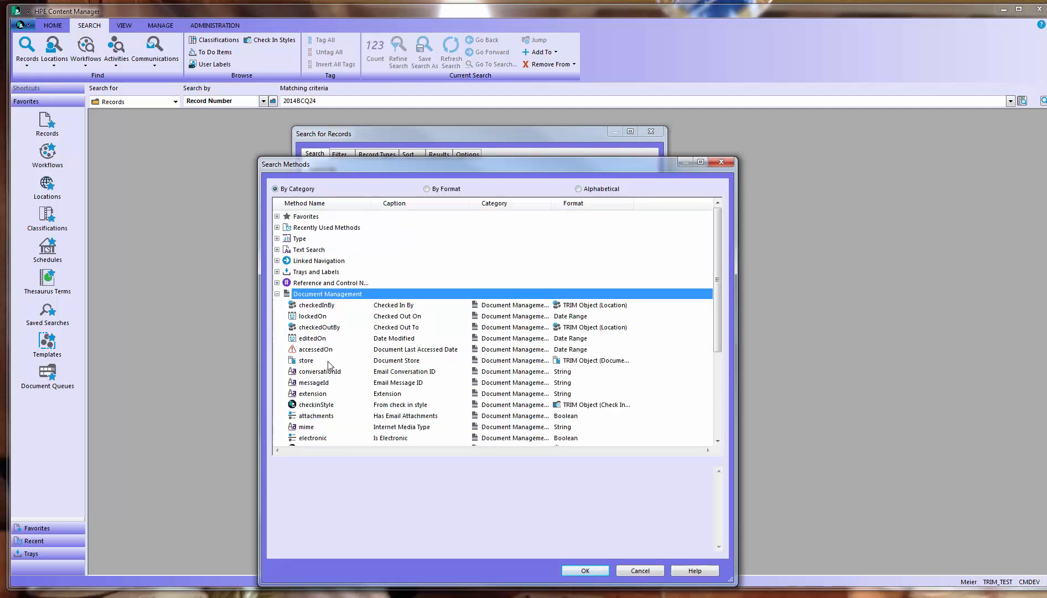
{"action": "left_click", "coordinate": [309, 395]}
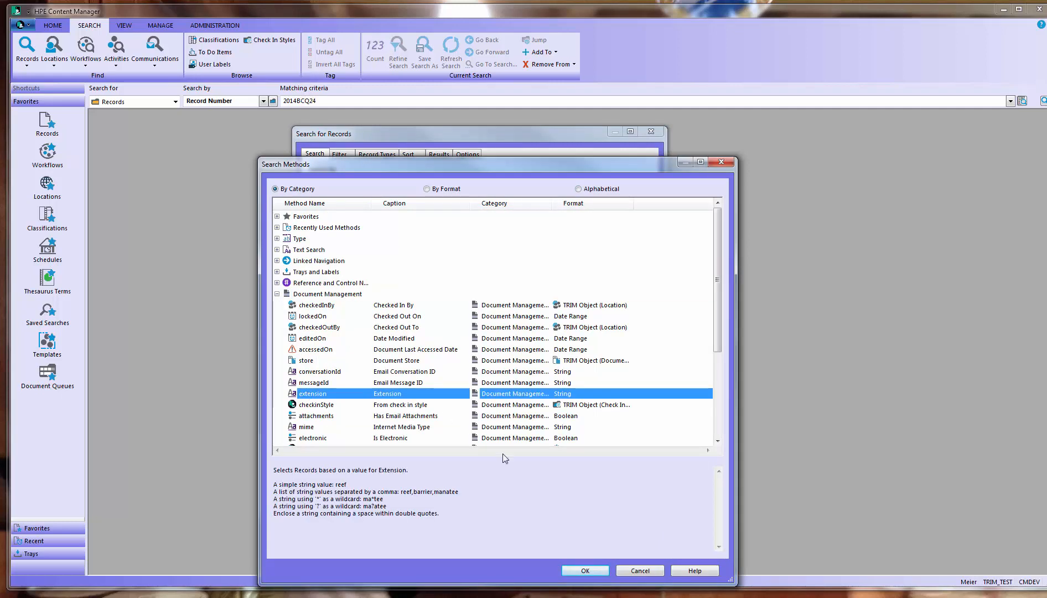
{"action": "left_click", "coordinate": [582, 570]}
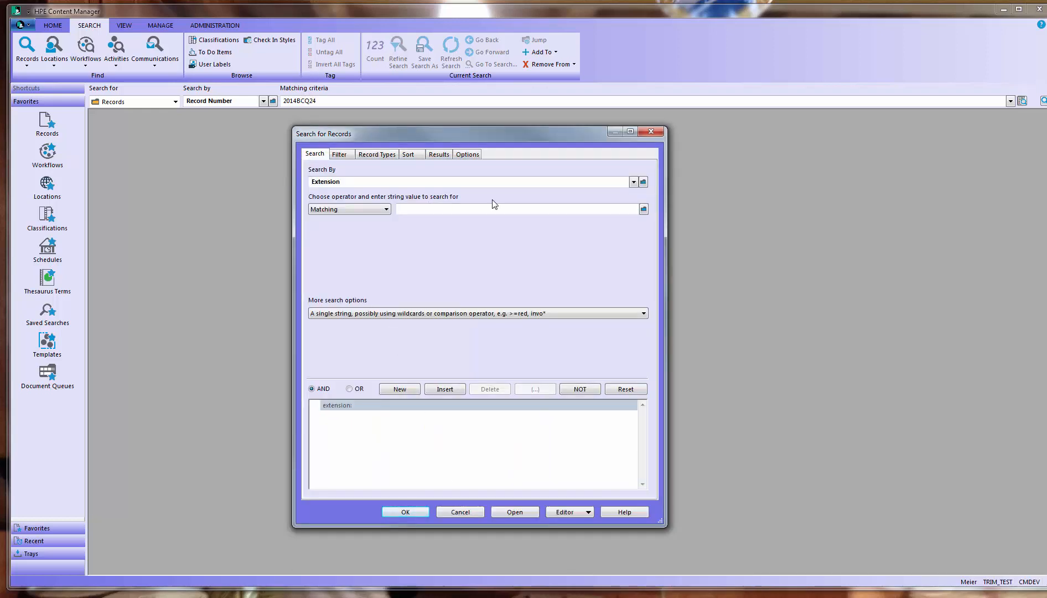
- Search for records whose extension matches xlsx
{"action": "left_click", "coordinate": [643, 210]}
{"action": "left_click", "coordinate": [562, 358]}
{"action": "left_click", "coordinate": [403, 512]}
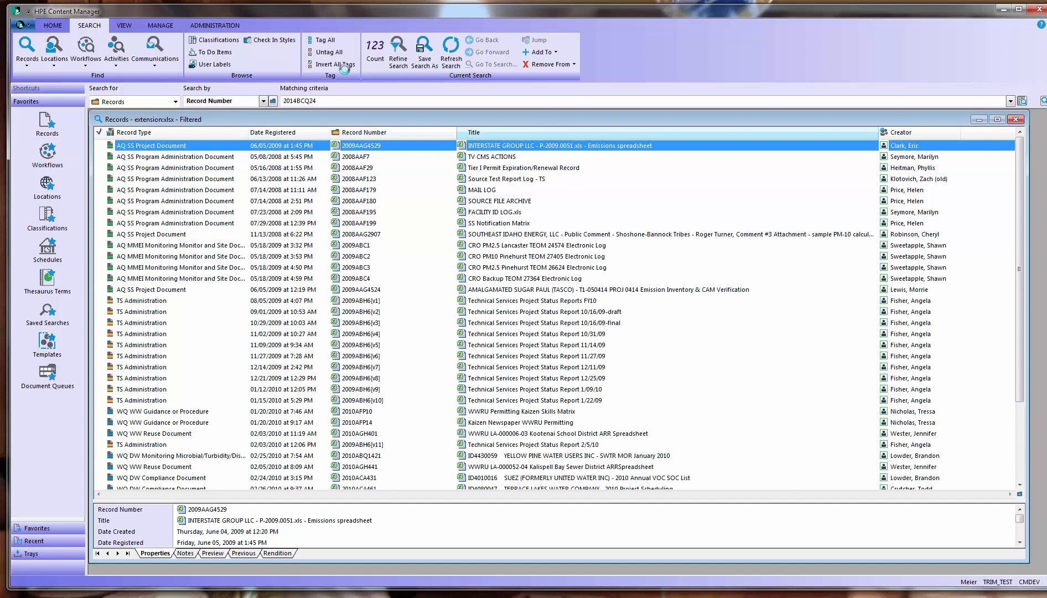
- Count the records found by the xlsx extension search and close the results window
{"action": "left_click", "coordinate": [375, 53]}
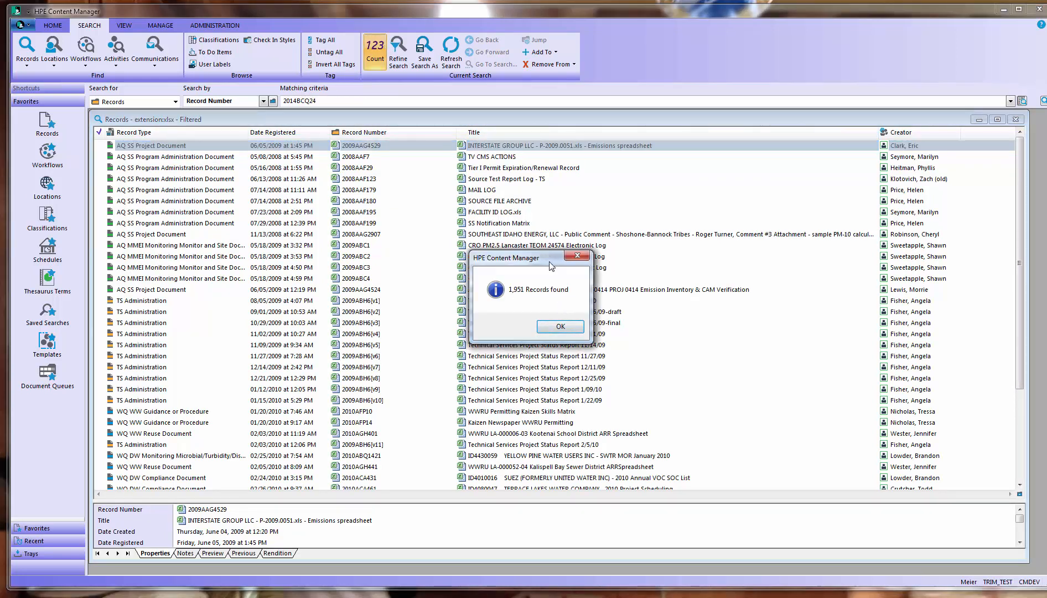
{"action": "left_click", "coordinate": [559, 328]}
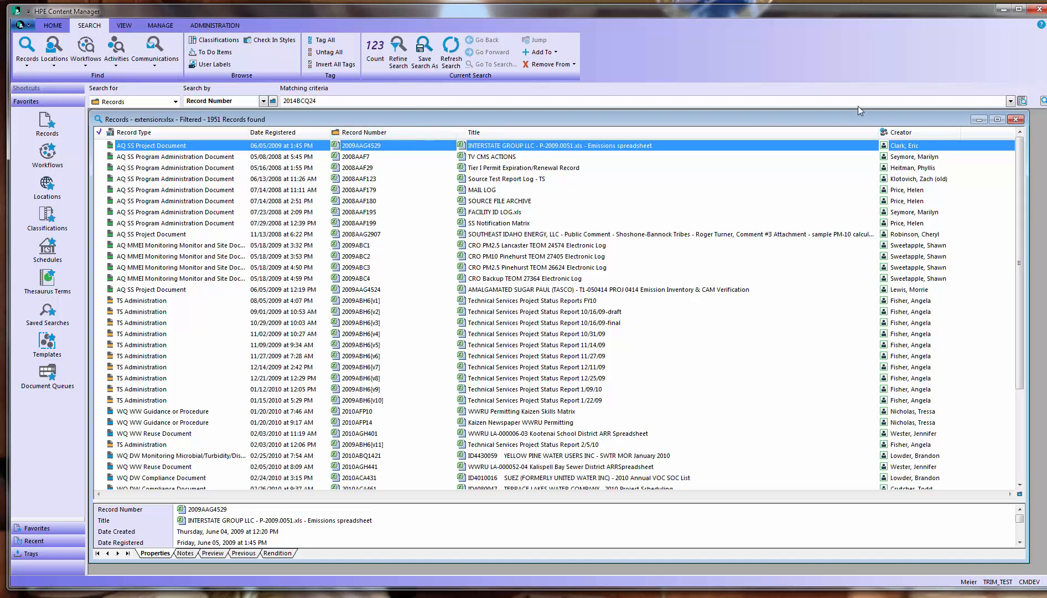
{"action": "left_click", "coordinate": [1016, 120]}
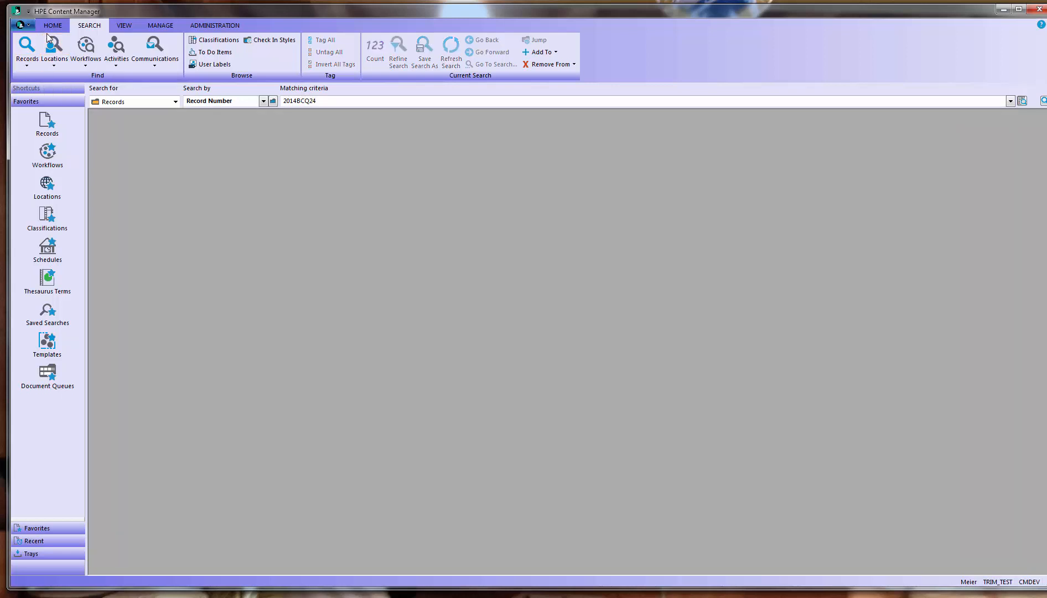
- Open a new Search for Records dialog
{"action": "left_click", "coordinate": [29, 25]}
{"action": "left_click", "coordinate": [29, 25]}
{"action": "left_click", "coordinate": [27, 42]}
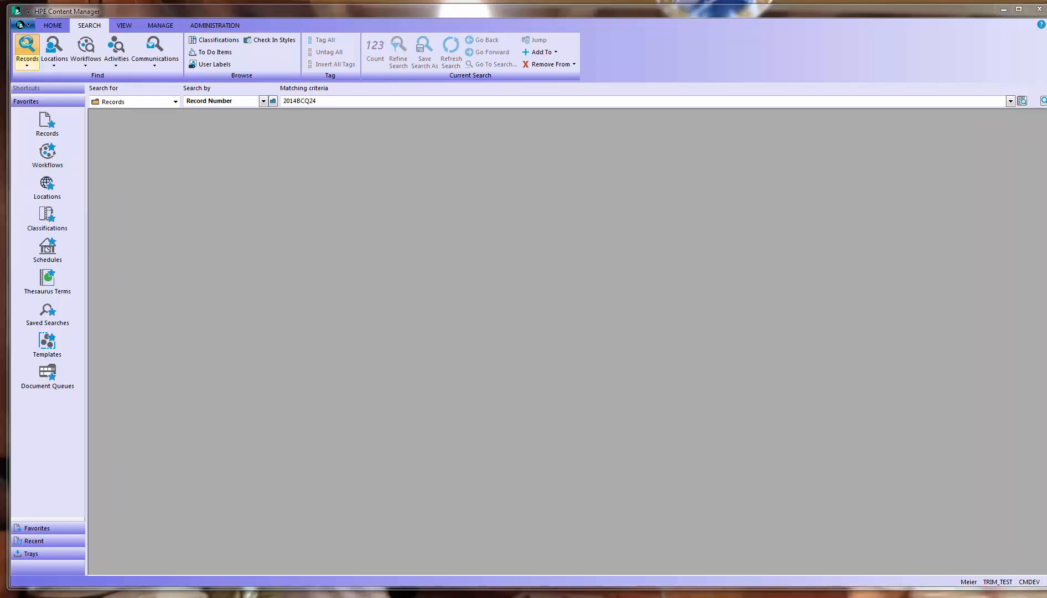
{"action": "left_click_drag", "start_coordinate": [461, 137], "coordinate": [404, 142]}
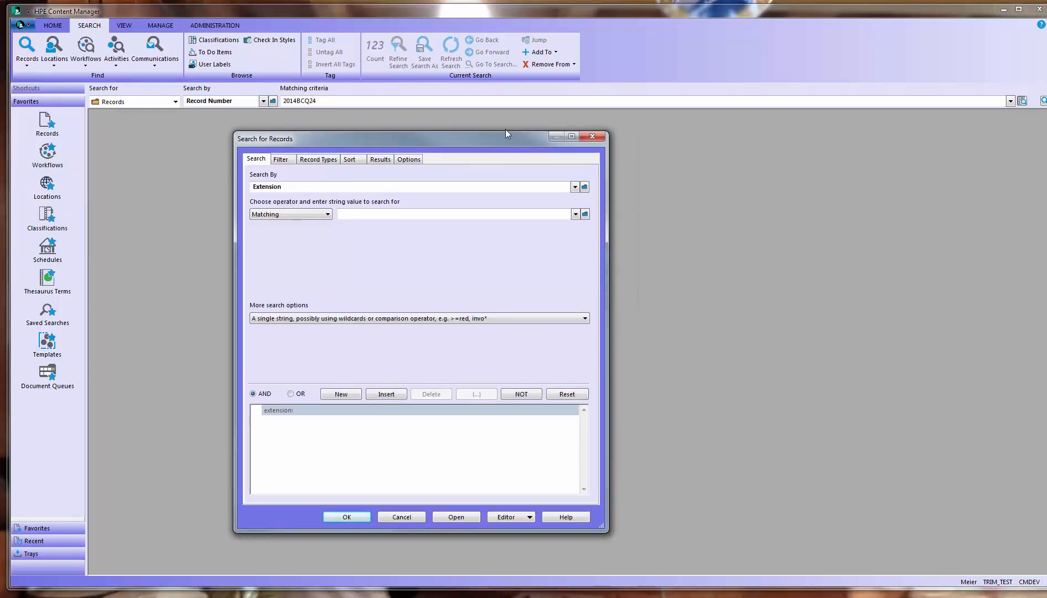
{"action": "left_click", "coordinate": [585, 187]}
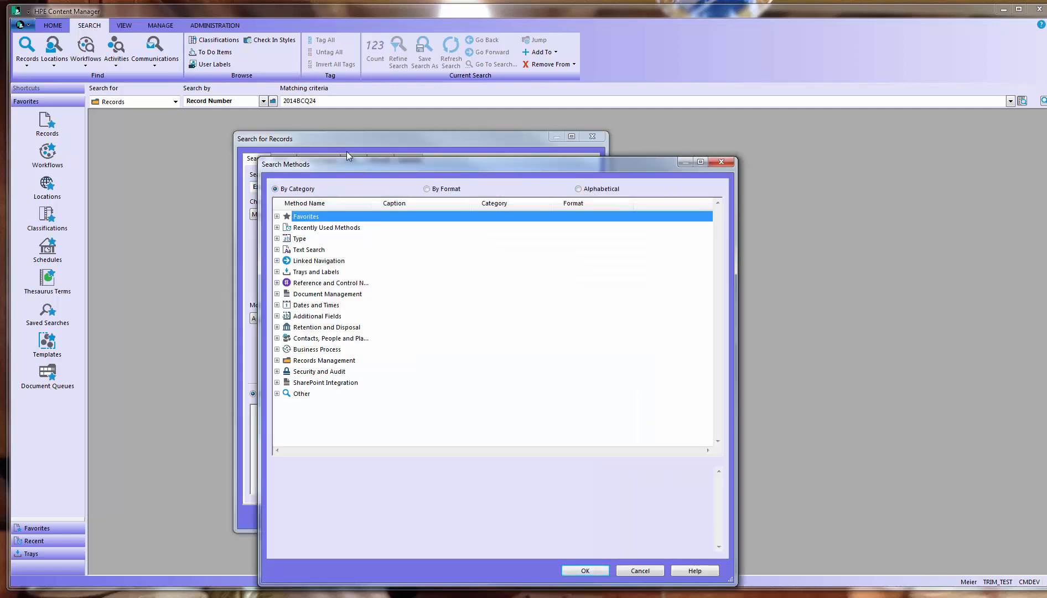
{"action": "left_click_drag", "start_coordinate": [323, 164], "coordinate": [164, 118]}
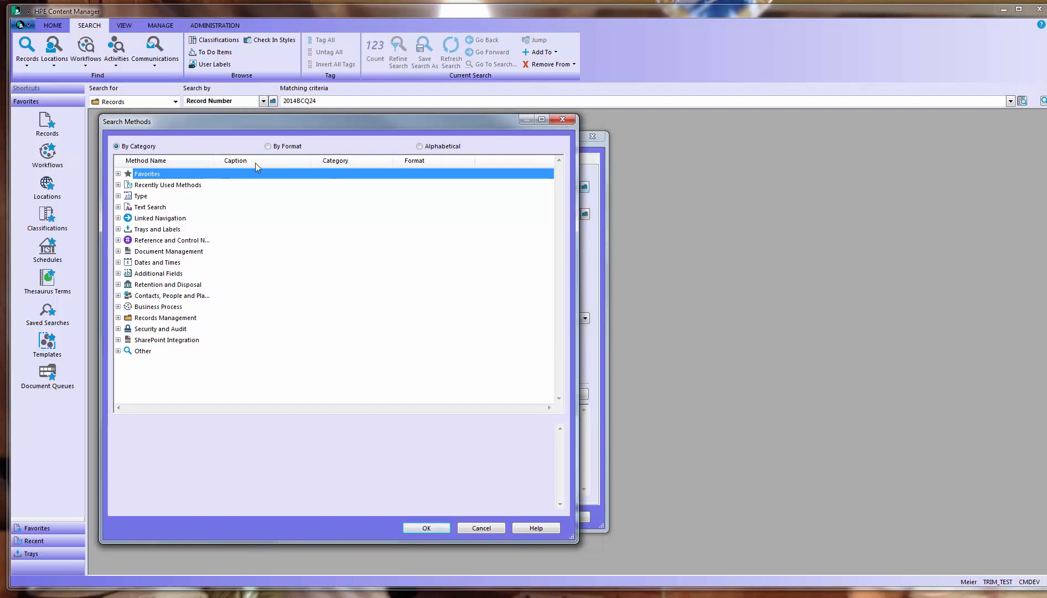
{"action": "left_click_drag", "start_coordinate": [207, 127], "coordinate": [224, 124]}
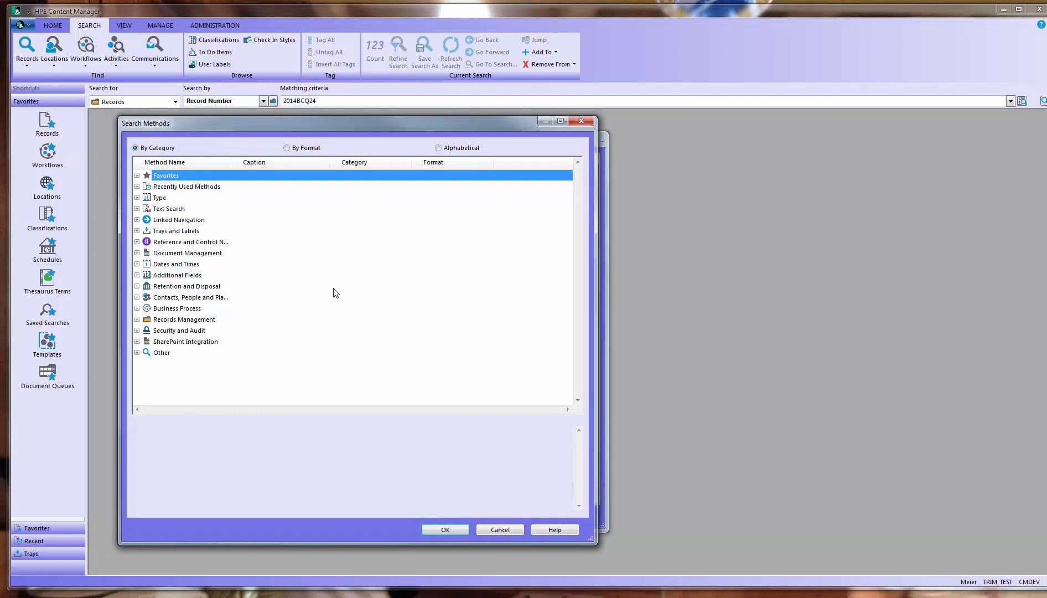
{"action": "left_click", "coordinate": [498, 524]}
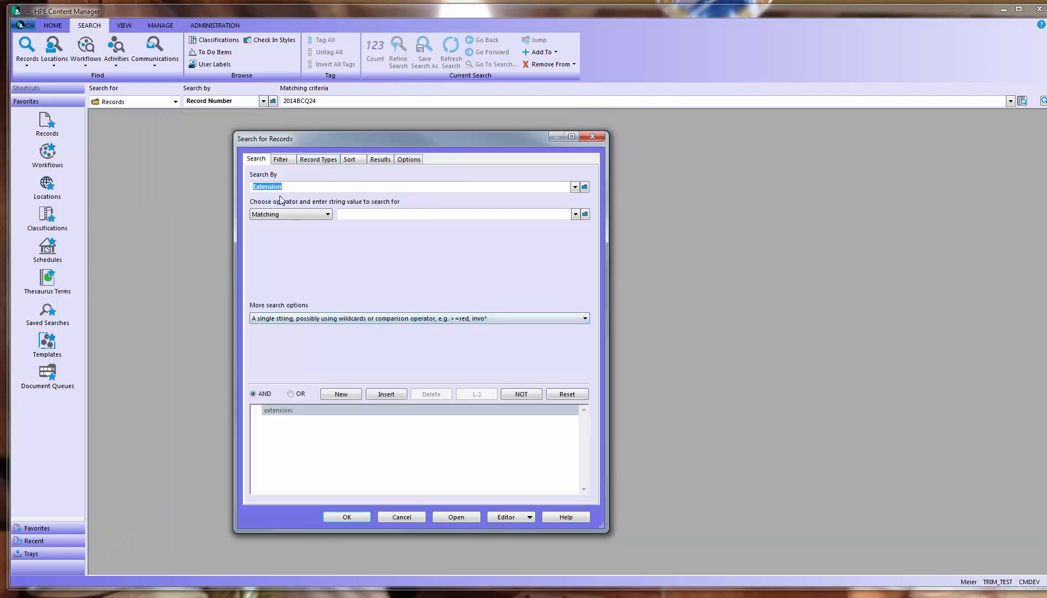
- Browse the search methods by format and alphabetically, and return to the grouping by category
{"action": "left_click_drag", "start_coordinate": [288, 139], "coordinate": [240, 135]}
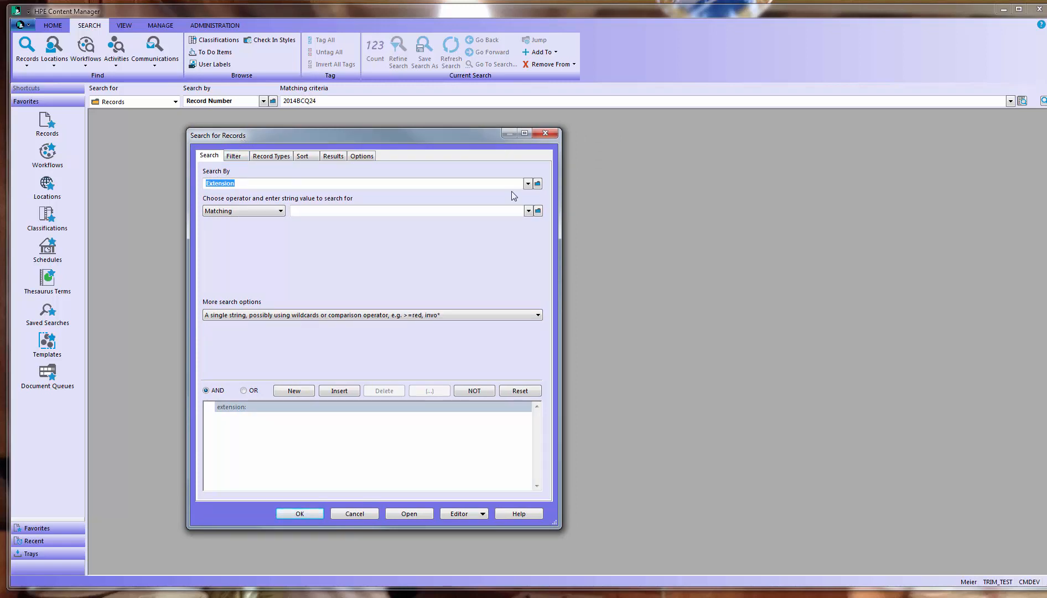
{"action": "left_click", "coordinate": [537, 185]}
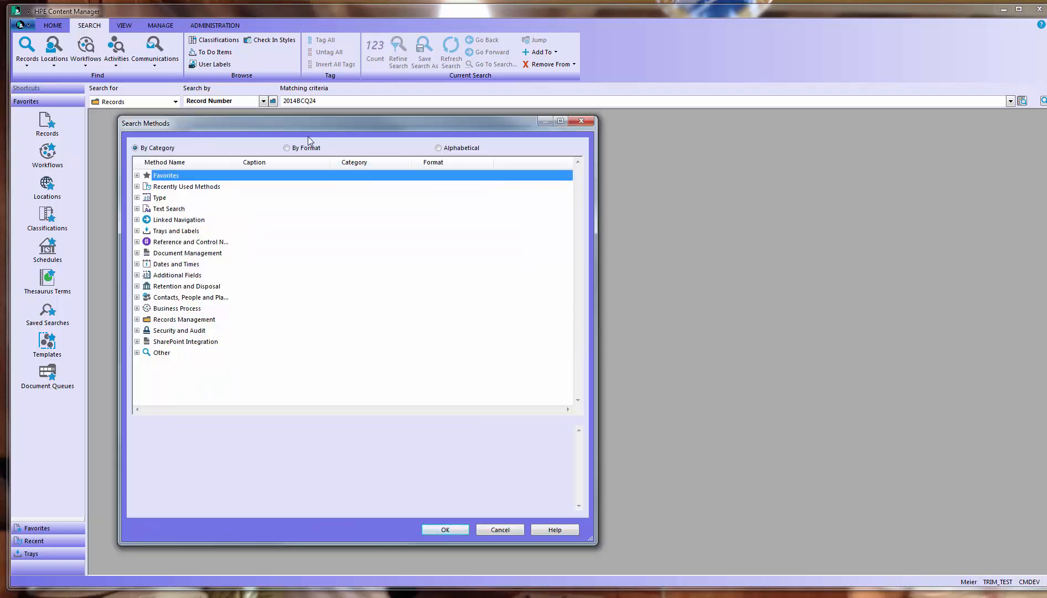
{"action": "mouse_move", "coordinate": [305, 130]}
{"action": "left_mouse_down"}
{"action": "mouse_move", "coordinate": [330, 127]}
{"action": "mouse_move", "coordinate": [300, 132]}
{"action": "left_mouse_up"}
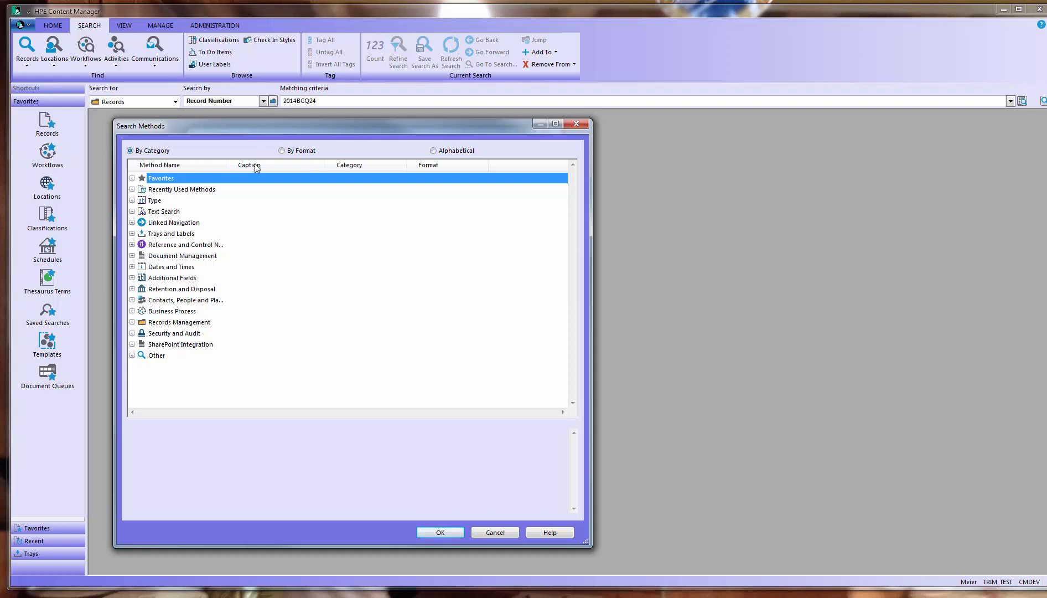
{"action": "left_click", "coordinate": [283, 151]}
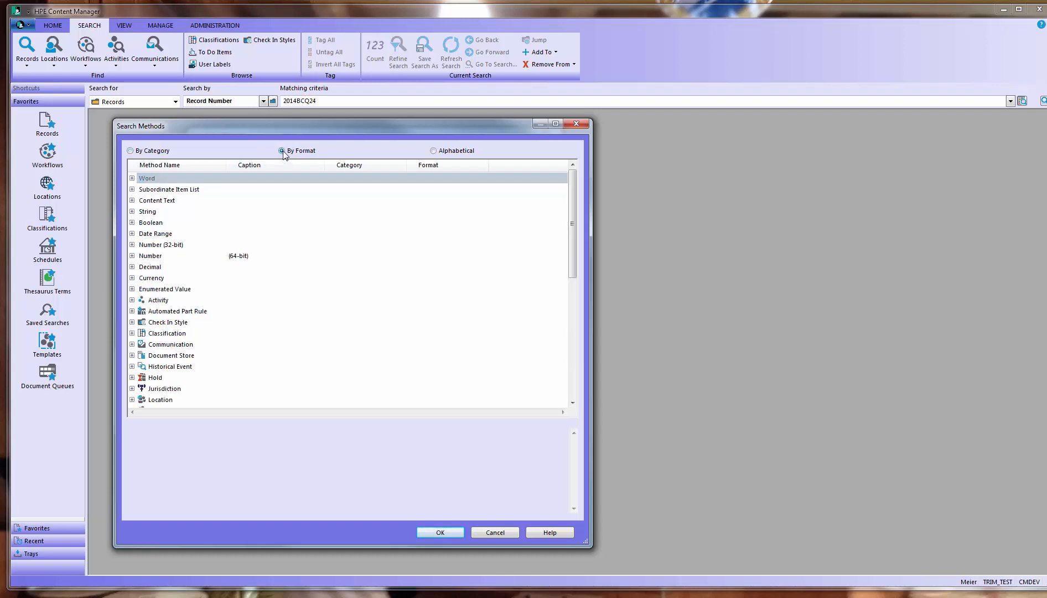
{"action": "left_click", "coordinate": [434, 151]}
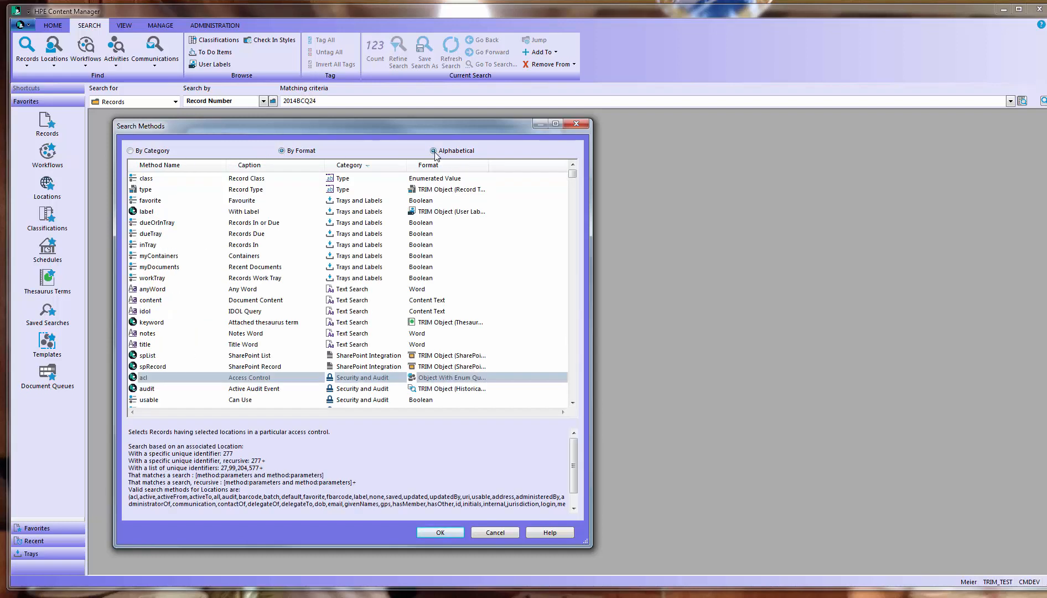
{"action": "left_click", "coordinate": [139, 151]}
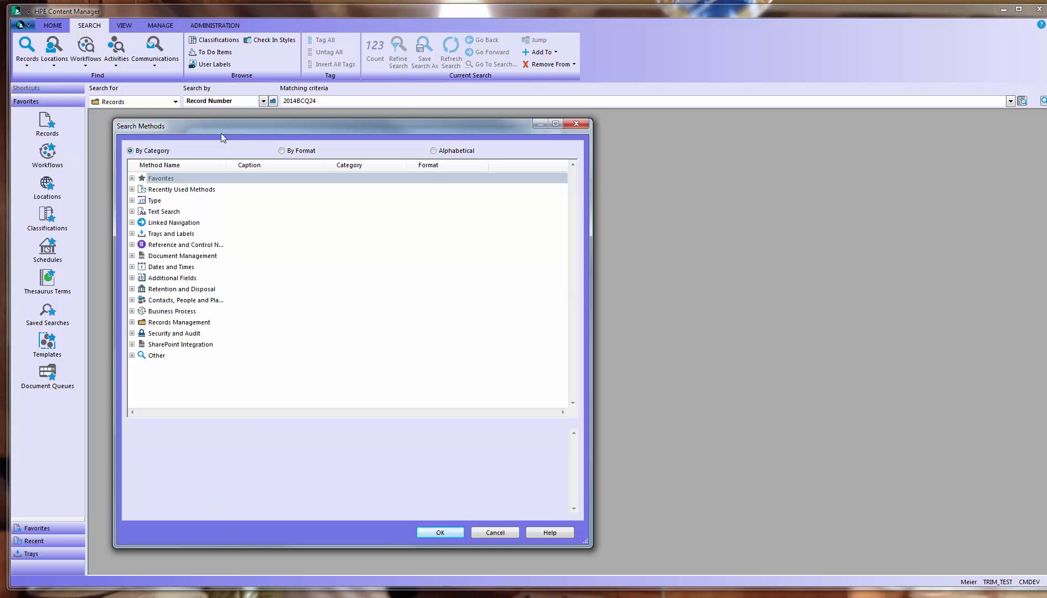
{"action": "left_click_drag", "start_coordinate": [219, 123], "coordinate": [225, 121]}
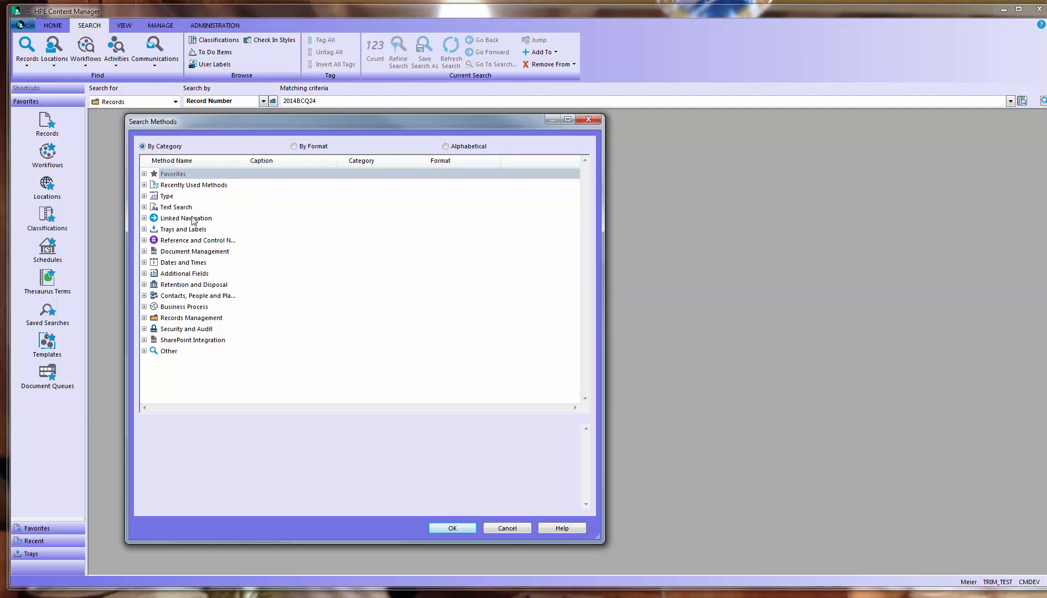
- Review the methods in the Favorites and Recently Used Methods categories, including the description of the extension method
{"action": "left_click", "coordinate": [143, 174]}
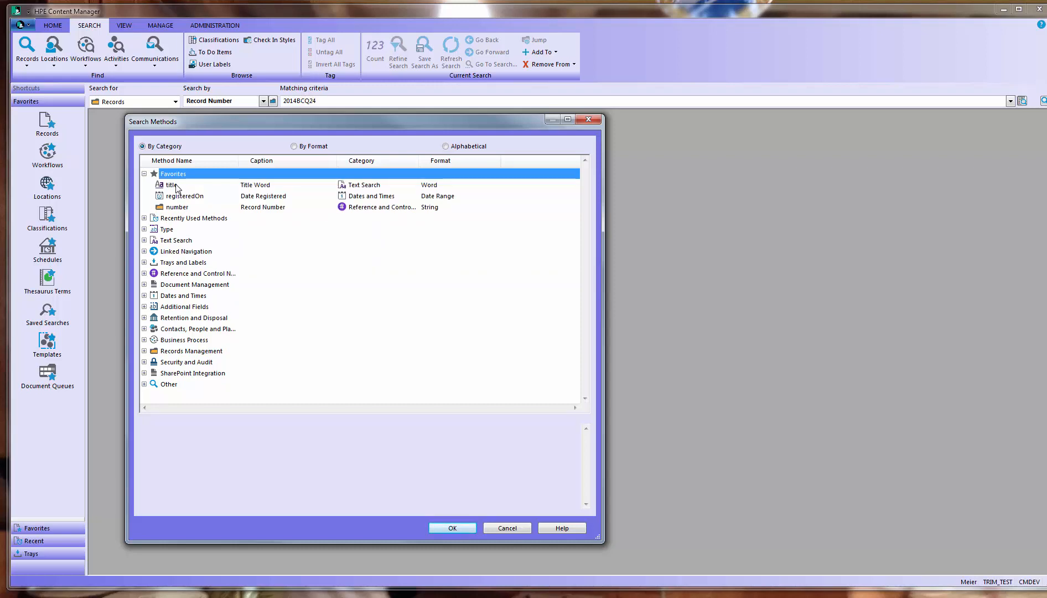
{"action": "left_click", "coordinate": [144, 174]}
{"action": "left_click", "coordinate": [144, 185]}
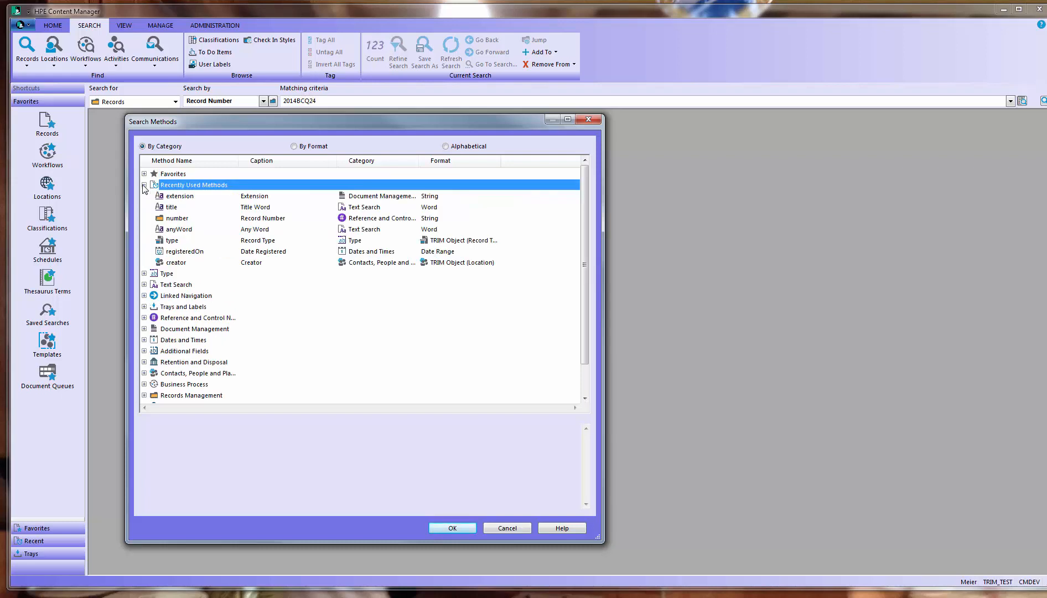
{"action": "left_click", "coordinate": [193, 199]}
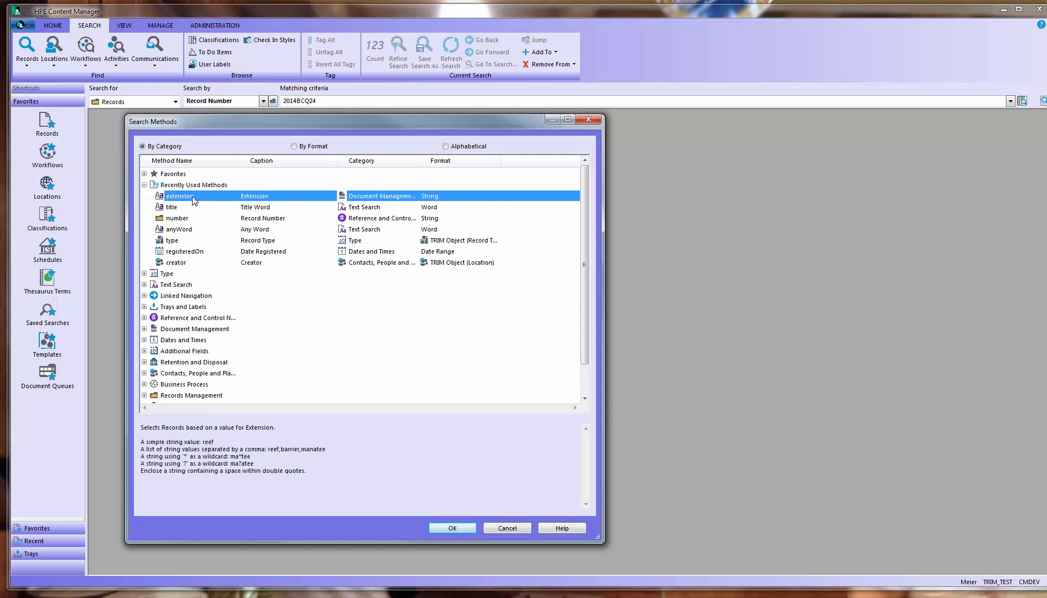
{"action": "left_click", "coordinate": [144, 184]}
{"action": "left_click", "coordinate": [144, 186]}
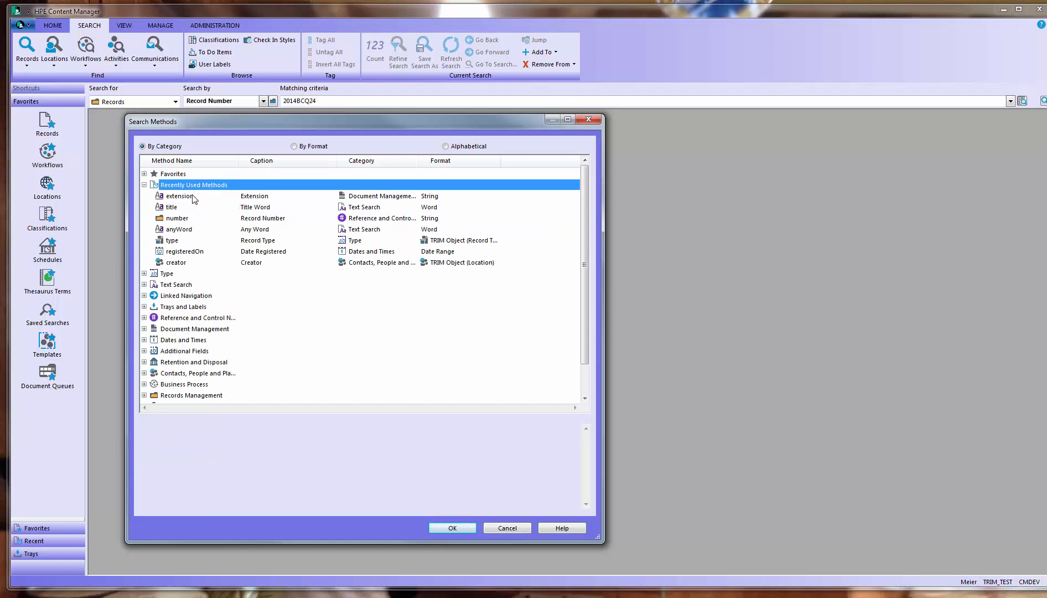
{"action": "left_click", "coordinate": [144, 185]}
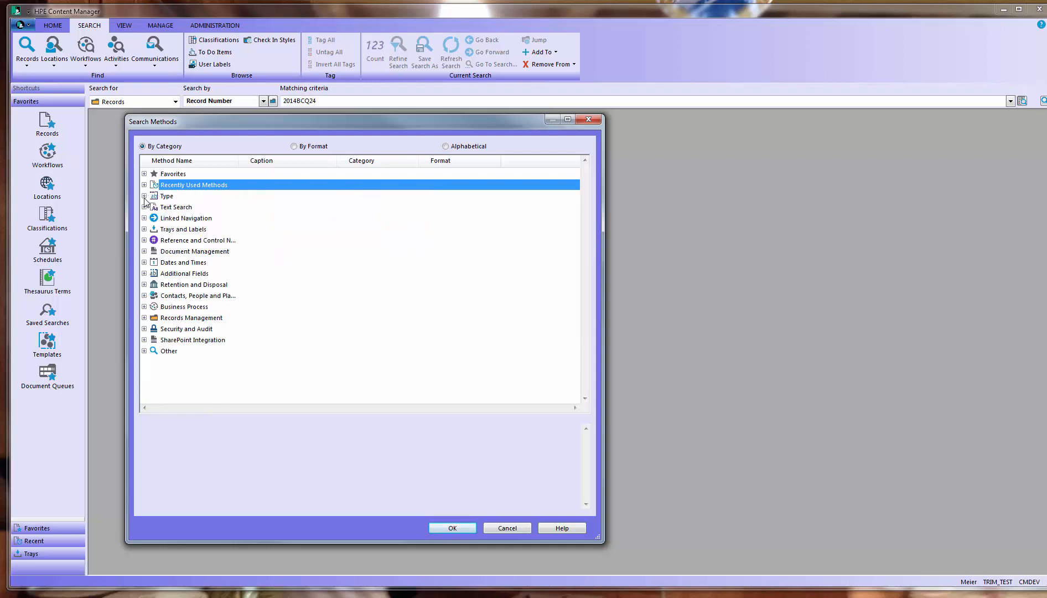
- Review the Type category's Record Type and Record Class search methods, and collapse the category
{"action": "left_click", "coordinate": [144, 196]}
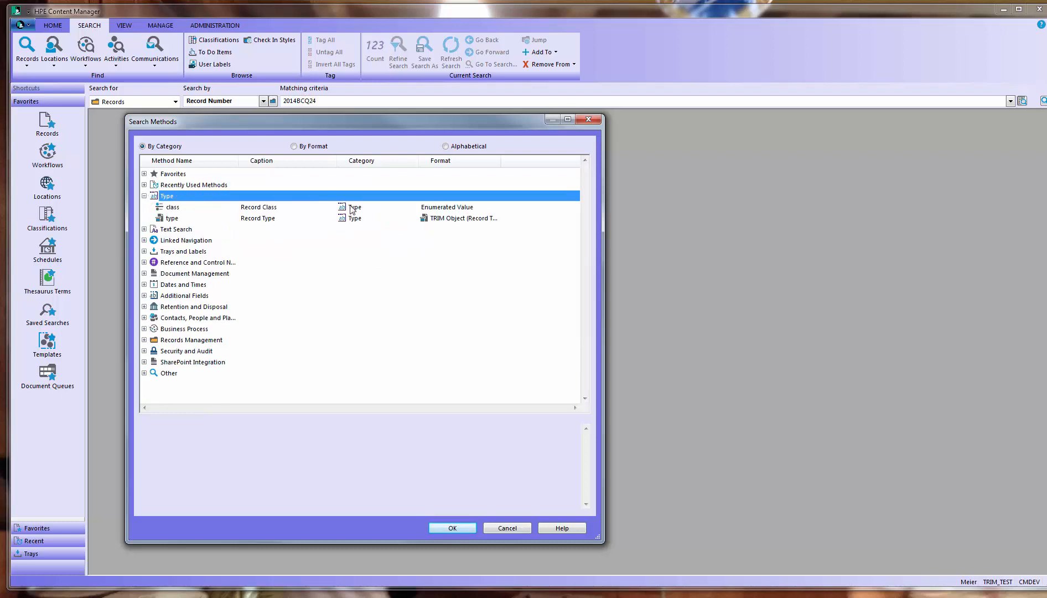
{"action": "left_click", "coordinate": [175, 220]}
{"action": "left_click", "coordinate": [176, 208]}
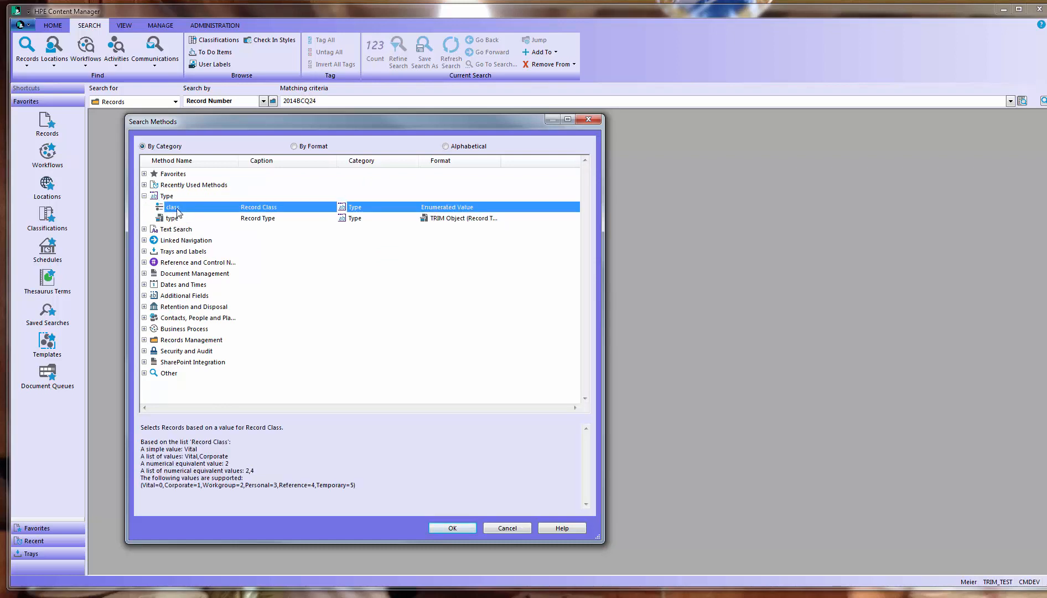
{"action": "left_click", "coordinate": [144, 196]}
- Review the Text Search category's Any Word and Title Word methods, and collapse the category
{"action": "left_click", "coordinate": [144, 207]}
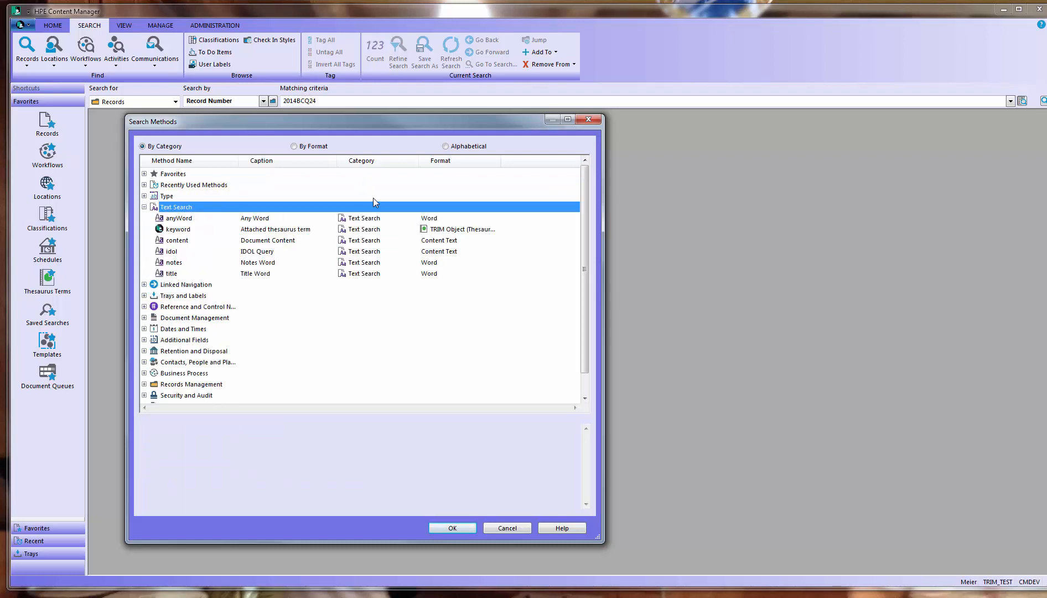
{"action": "left_click", "coordinate": [169, 220]}
{"action": "left_click", "coordinate": [168, 274]}
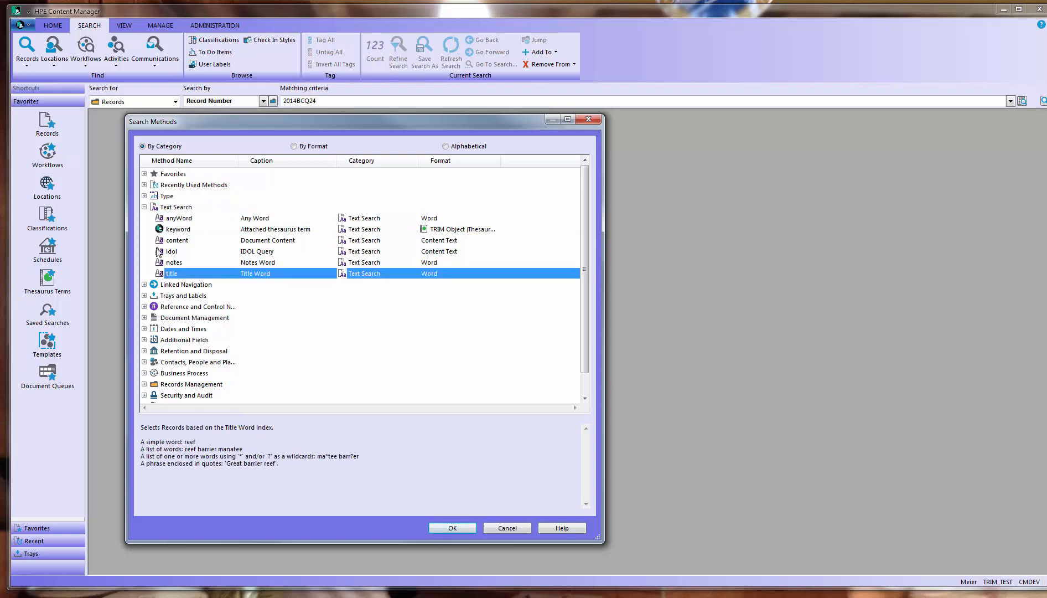
{"action": "left_click", "coordinate": [144, 207]}
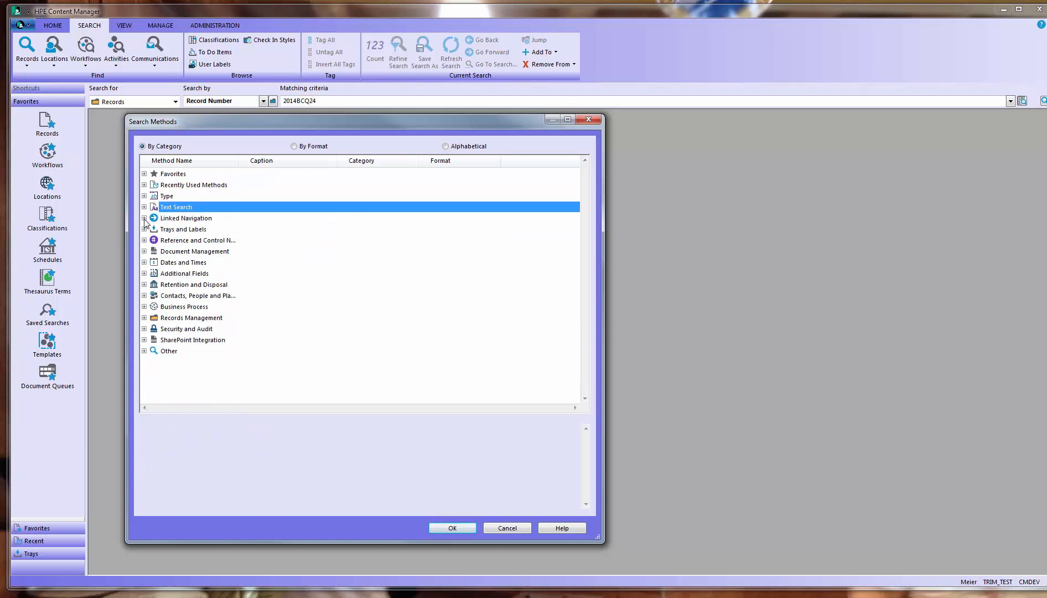
- Review the Linked Navigation category's search methods, including the description of the latestVersion method, and collapse the category
{"action": "left_click", "coordinate": [144, 218]}
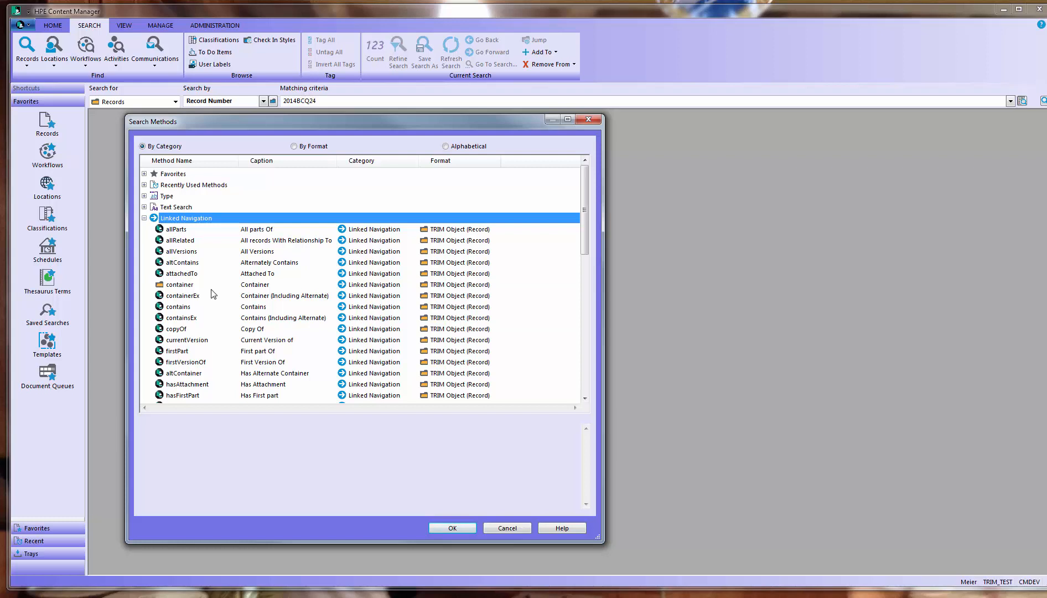
{"action": "scroll", "coordinate": [213, 293], "scroll_direction": "down", "scroll_amount": 1}
{"action": "scroll", "coordinate": [215, 287], "scroll_direction": "down", "scroll_amount": 7}
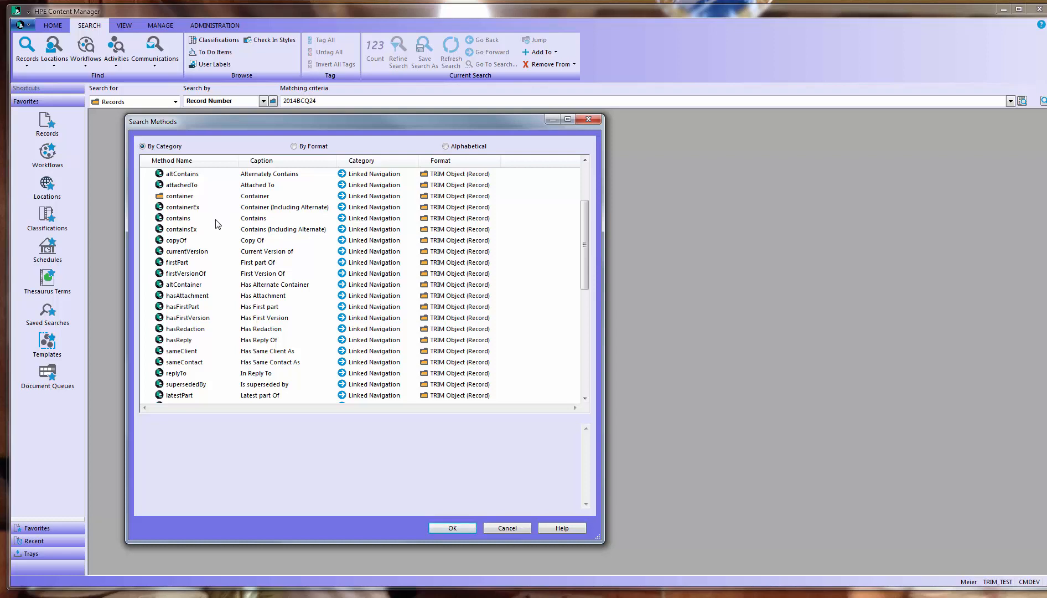
{"action": "scroll", "coordinate": [217, 228], "scroll_direction": "down", "scroll_amount": 5}
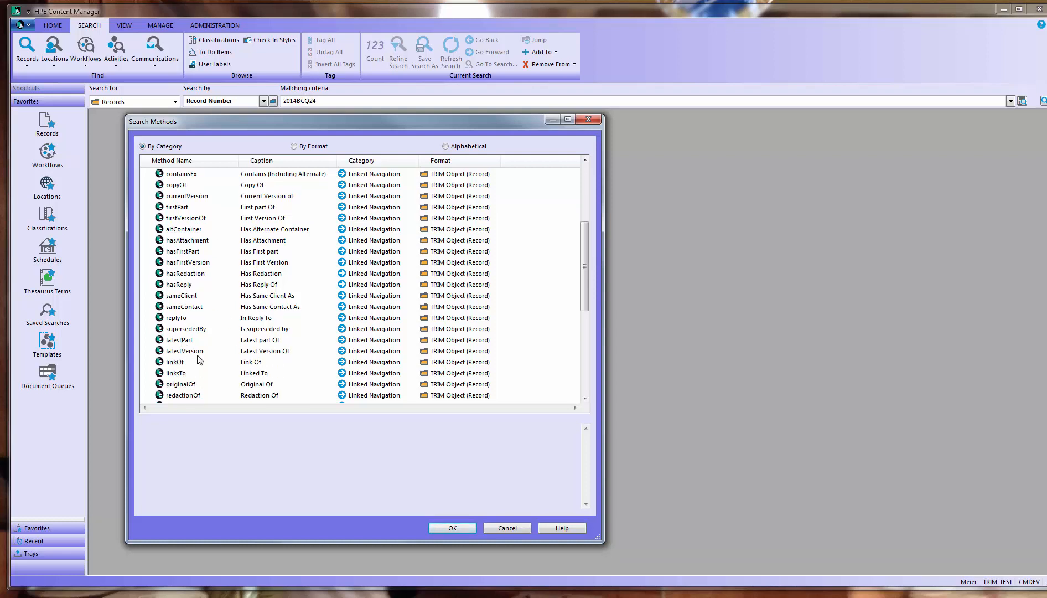
{"action": "left_click", "coordinate": [180, 351]}
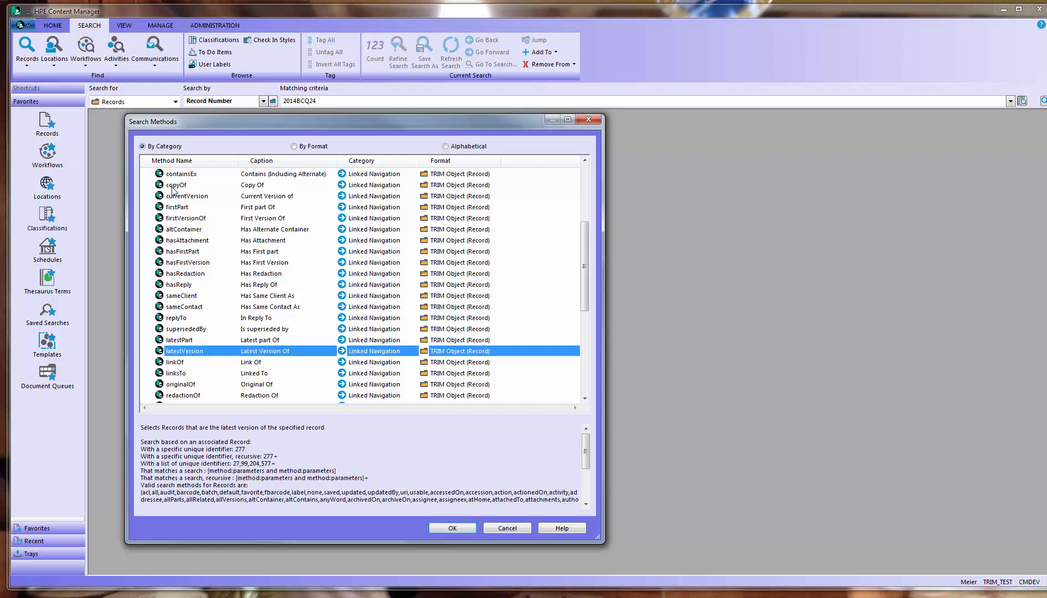
{"action": "left_click_drag", "start_coordinate": [583, 294], "coordinate": [590, 232]}
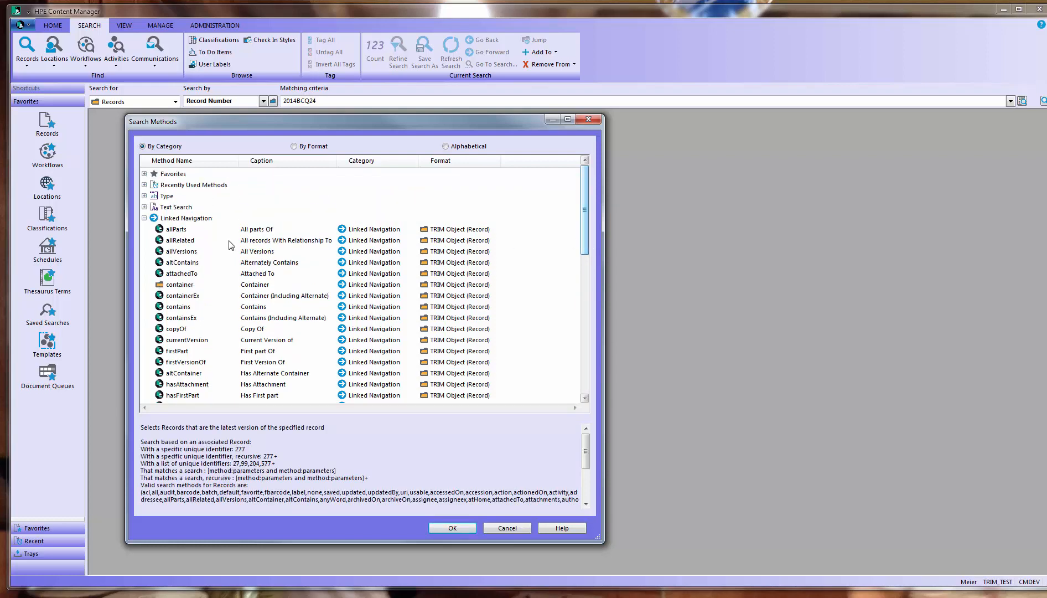
{"action": "left_click", "coordinate": [144, 218]}
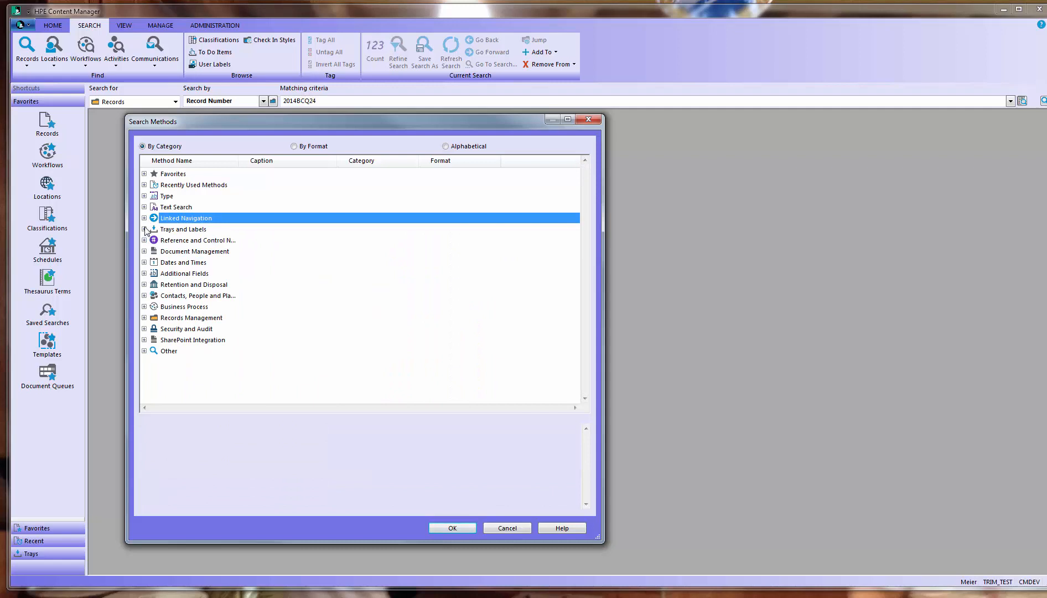
- Review the methods in Trays and Labels and in Reference and Control Numbers, including the Record Number description, collapsing both categories
{"action": "left_click", "coordinate": [144, 229]}
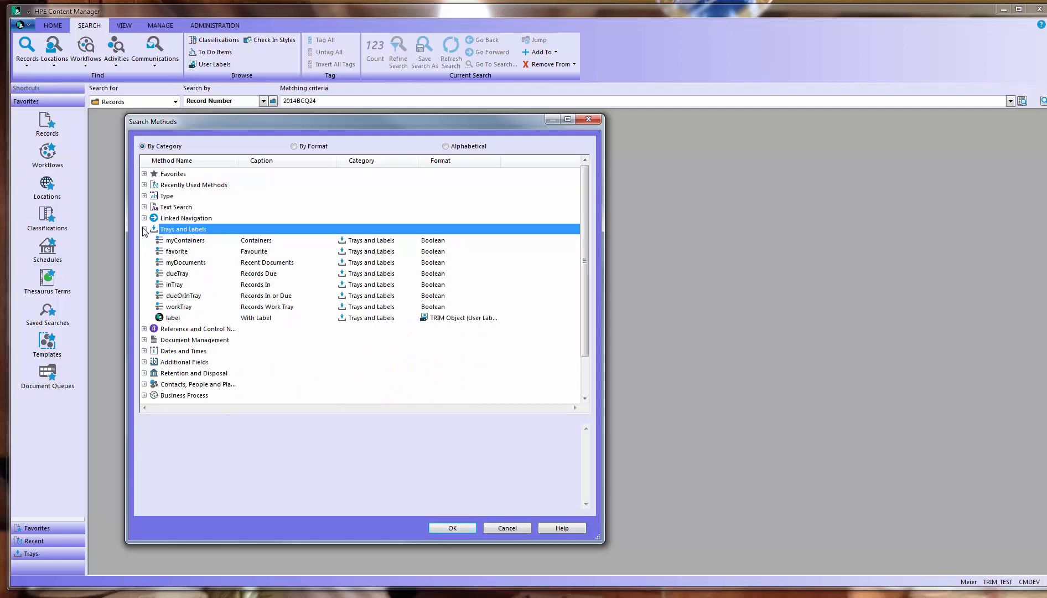
{"action": "left_click", "coordinate": [143, 229]}
{"action": "left_click", "coordinate": [143, 241]}
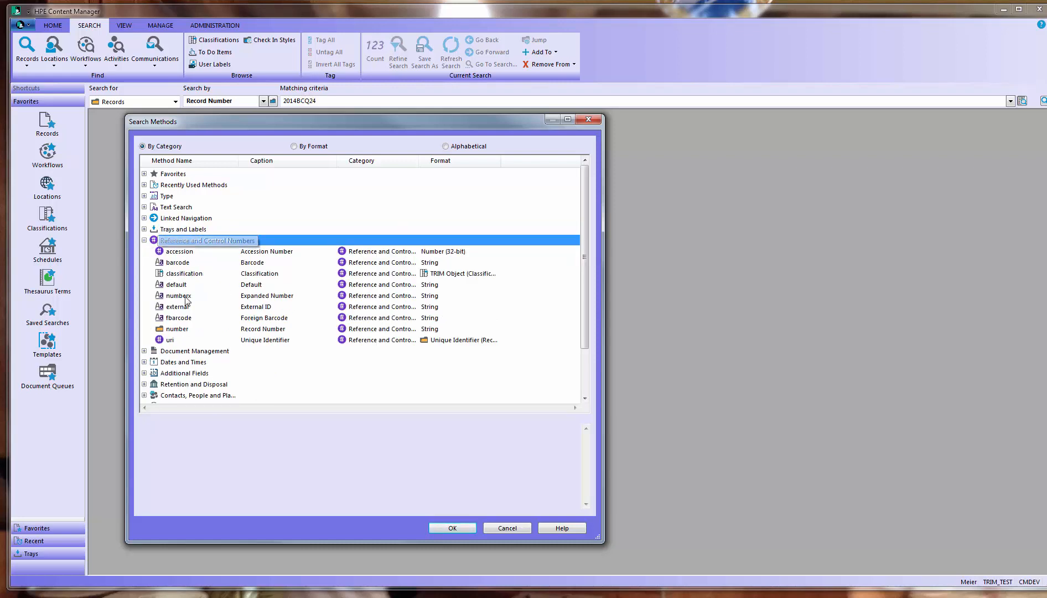
{"action": "left_click", "coordinate": [168, 329]}
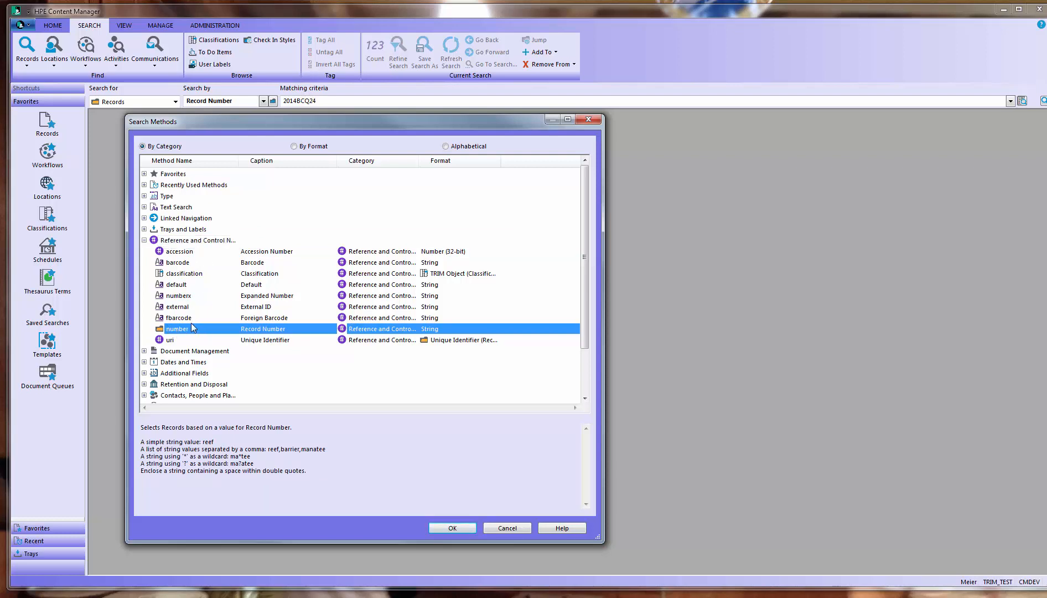
{"action": "left_click", "coordinate": [144, 240]}
- Review the Document Management category's search methods, including the description of the extension method, and collapse the category
{"action": "left_click", "coordinate": [143, 251]}
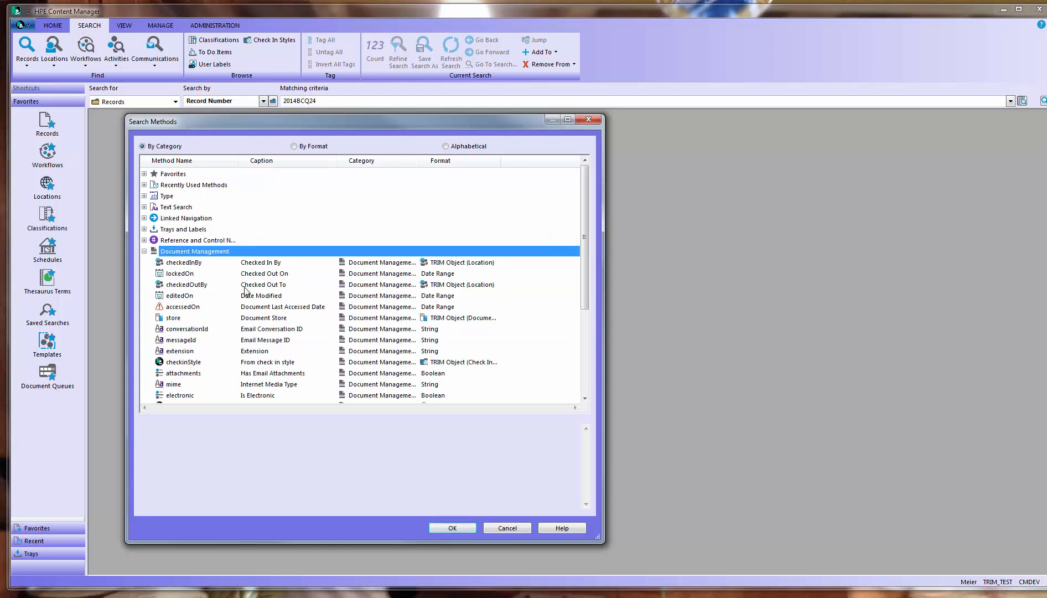
{"action": "scroll", "coordinate": [210, 335], "scroll_direction": "down", "scroll_amount": 3}
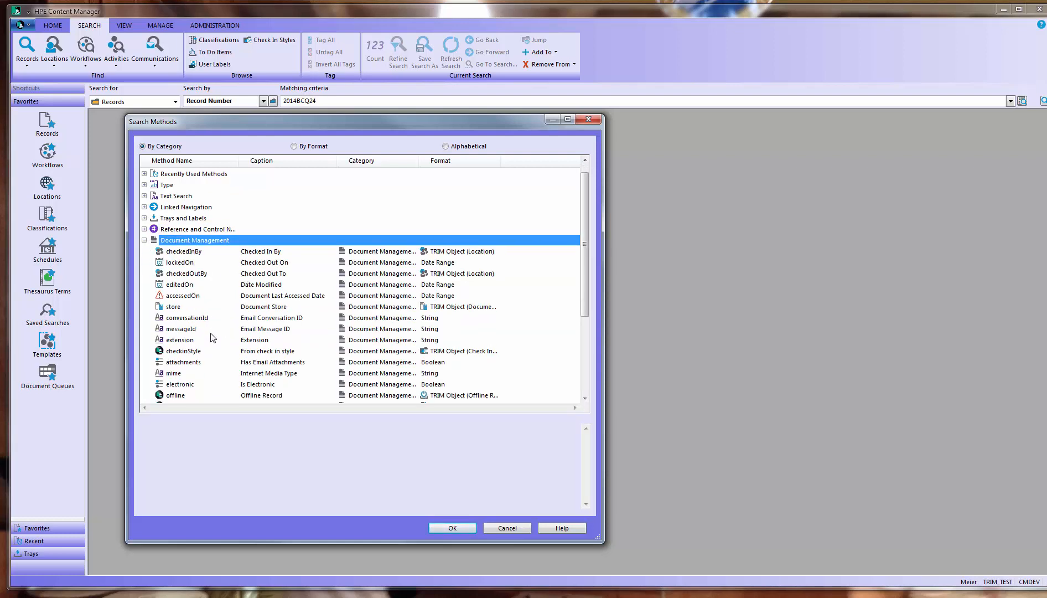
{"action": "scroll", "coordinate": [218, 332], "scroll_direction": "up", "scroll_amount": 1}
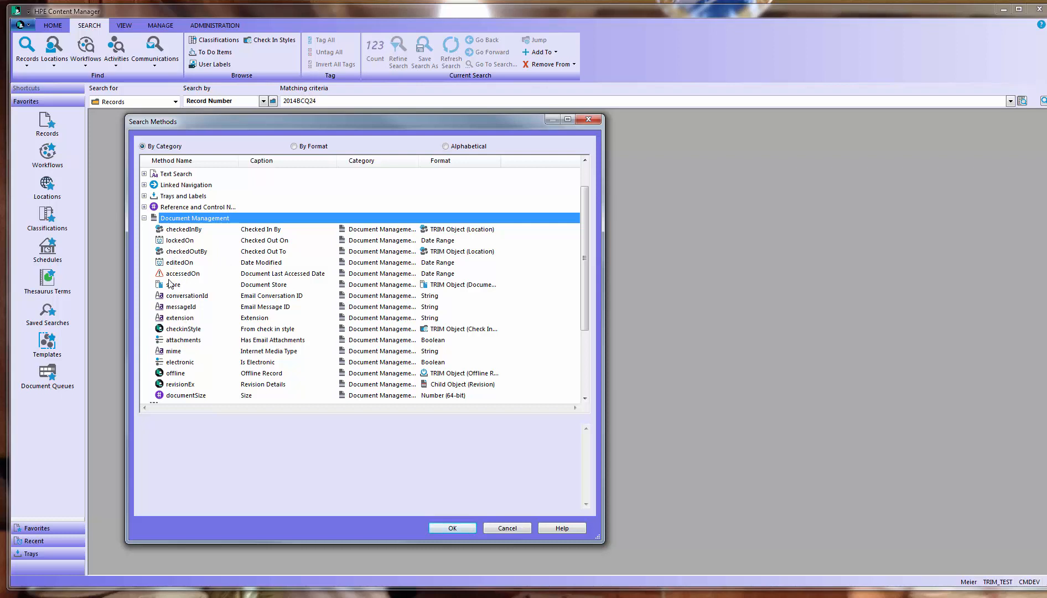
{"action": "left_click", "coordinate": [173, 318]}
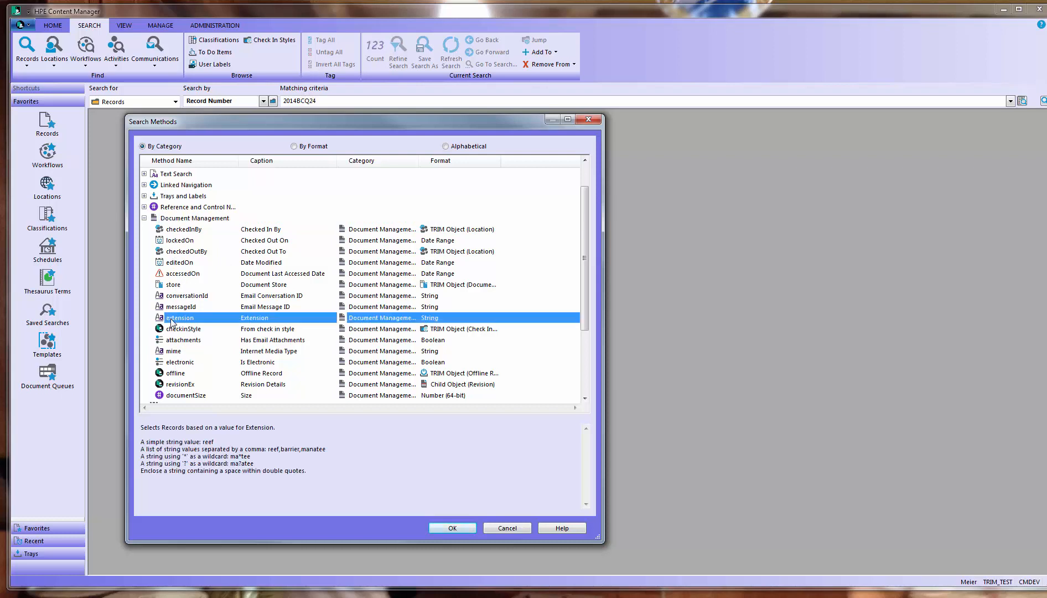
{"action": "left_click", "coordinate": [143, 218]}
- Review the Dates and Times category's methods, including the accepted date formats for Date Registered, and collapse the category
{"action": "left_click", "coordinate": [144, 263]}
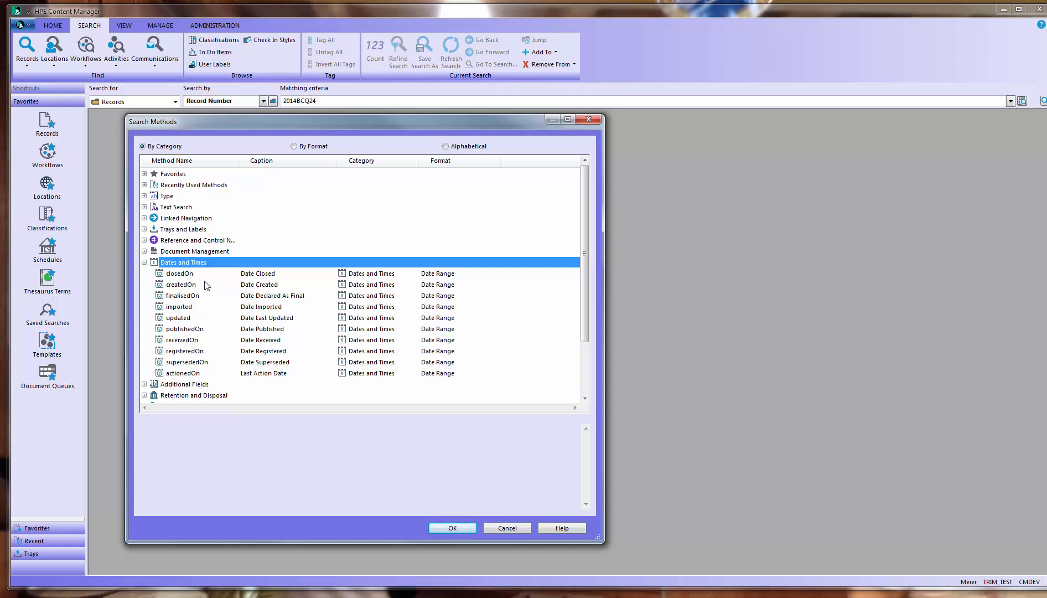
{"action": "left_click", "coordinate": [179, 352]}
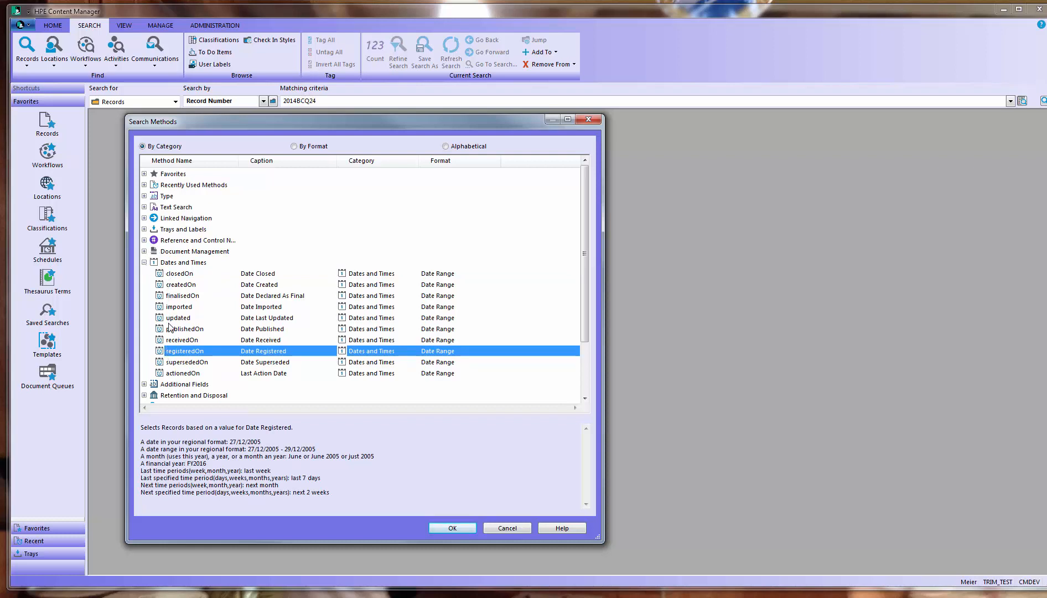
{"action": "left_click", "coordinate": [144, 262]}
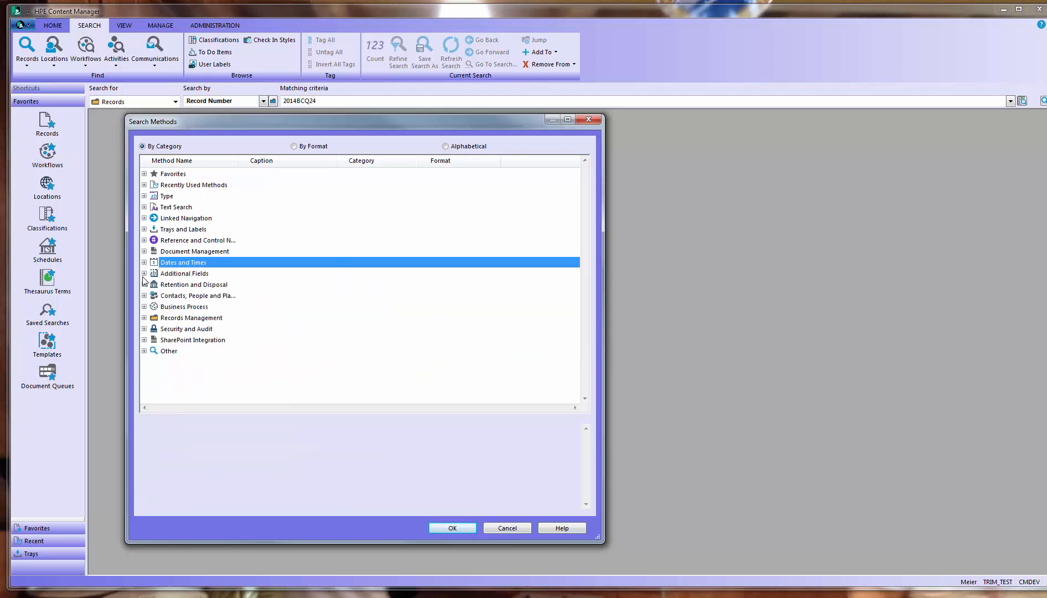
- Examine the custom field search methods in the Additional Fields category, including the first method's description, and collapse the category
{"action": "left_click", "coordinate": [144, 273]}
{"action": "left_click", "coordinate": [171, 284]}
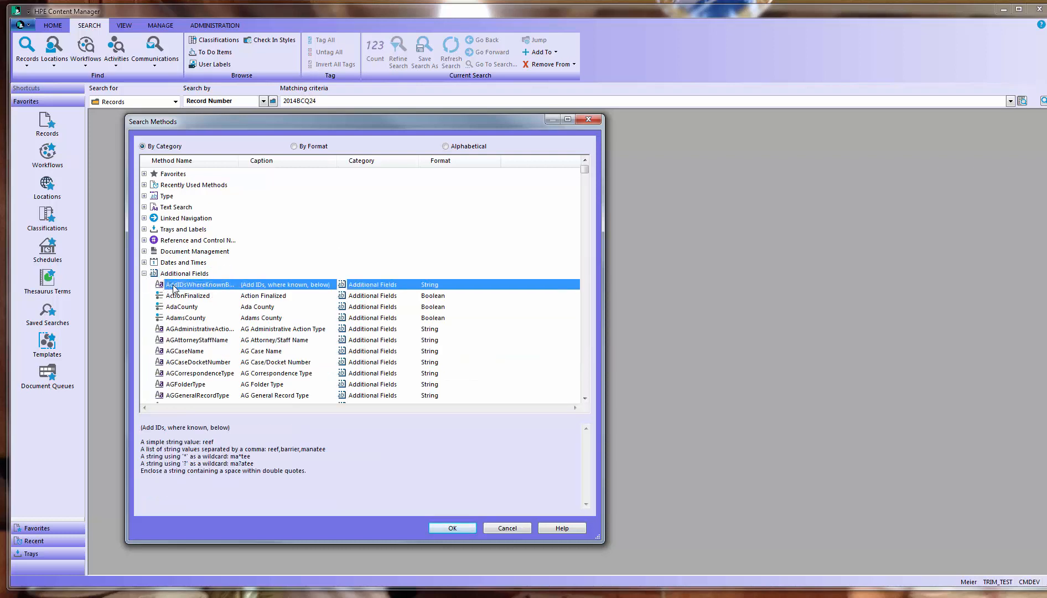
{"action": "scroll", "coordinate": [469, 359], "scroll_direction": "down", "scroll_amount": 6}
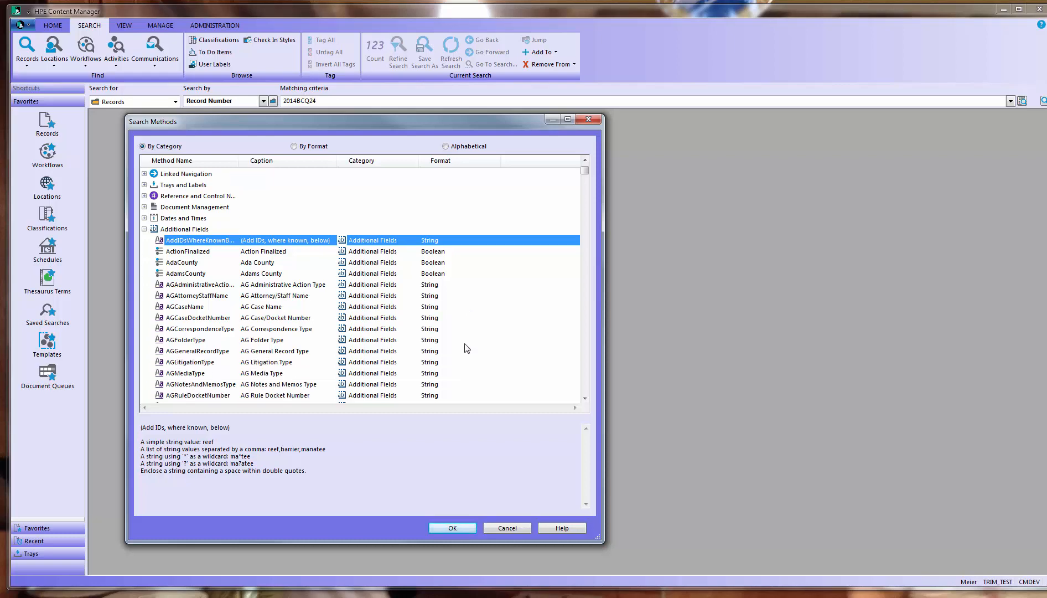
{"action": "scroll", "coordinate": [470, 337], "scroll_direction": "down", "scroll_amount": 5}
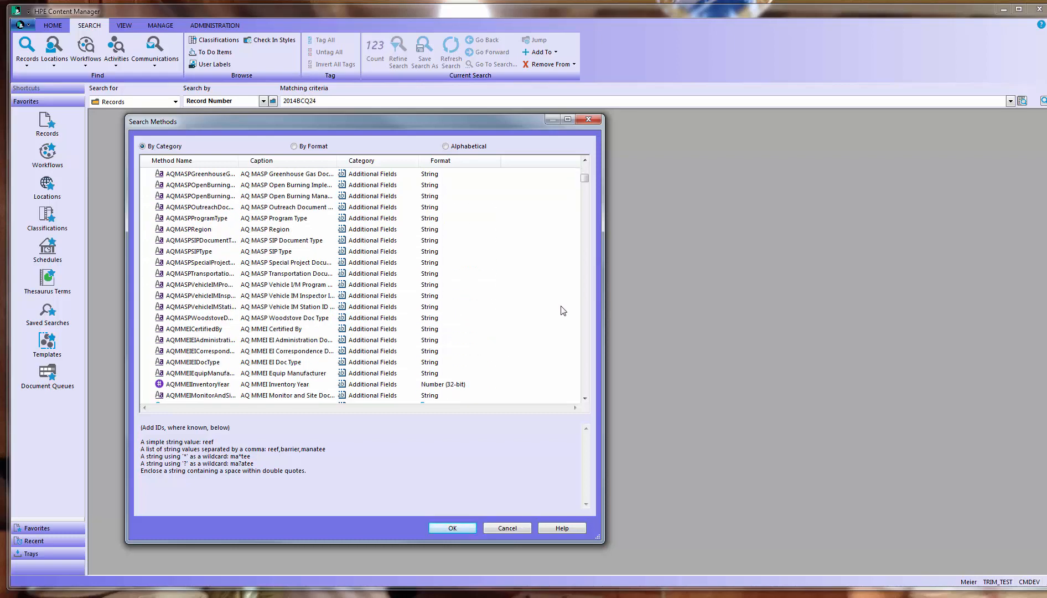
{"action": "mouse_move", "coordinate": [587, 187]}
{"action": "left_mouse_down"}
{"action": "mouse_move", "coordinate": [584, 394]}
{"action": "mouse_move", "coordinate": [584, 166]}
{"action": "left_mouse_up"}
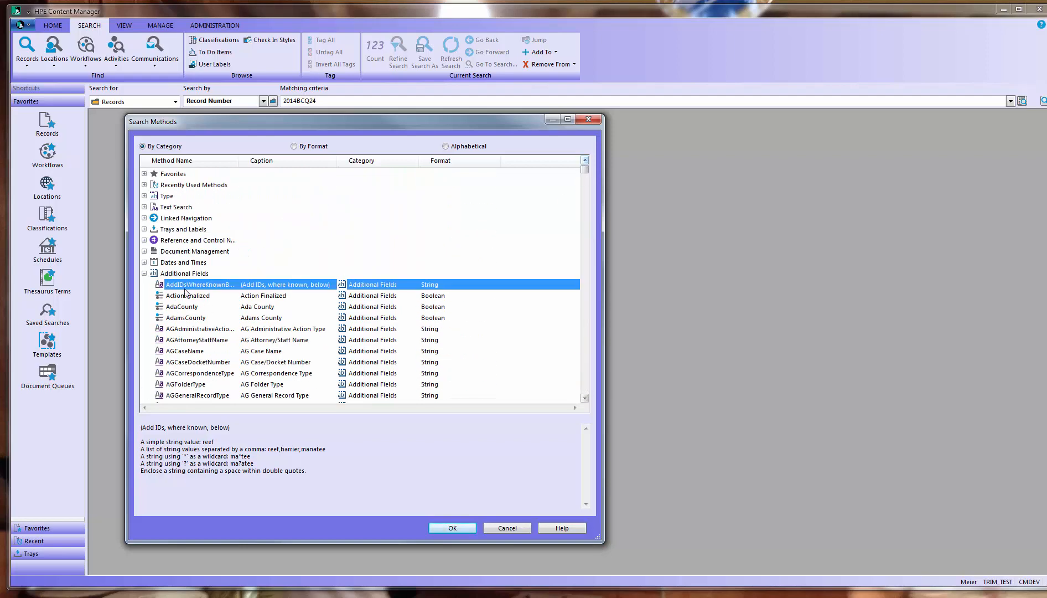
{"action": "left_click", "coordinate": [144, 273]}
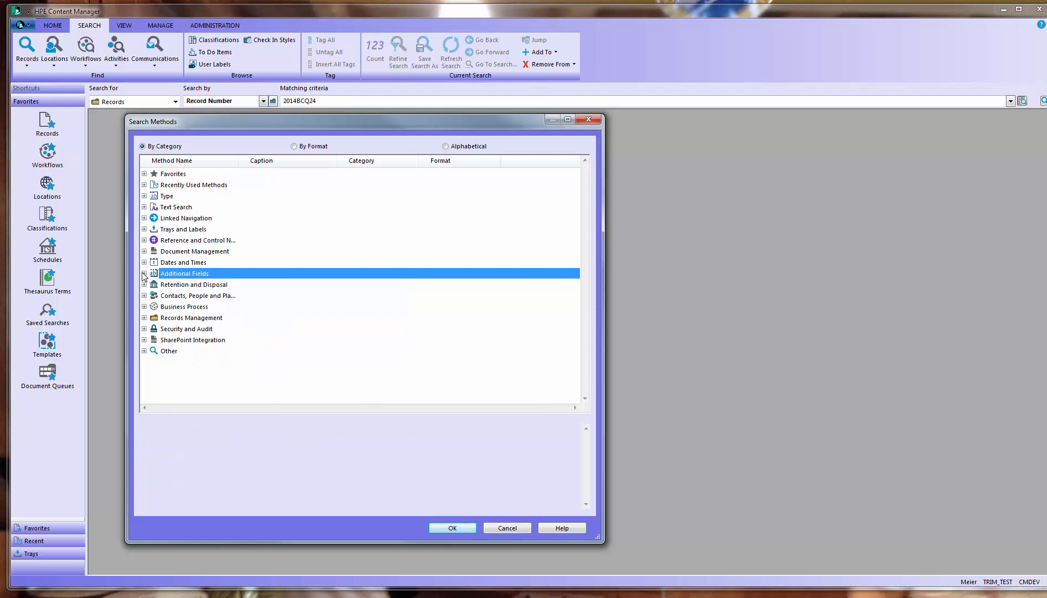
{"action": "left_click", "coordinate": [144, 273]}
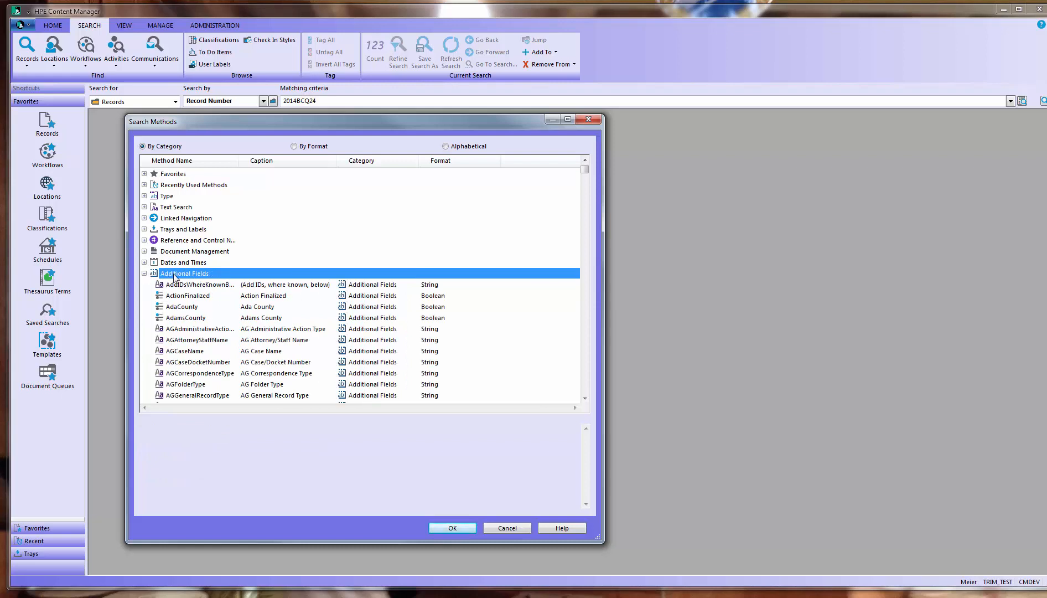
{"action": "left_click", "coordinate": [144, 273]}
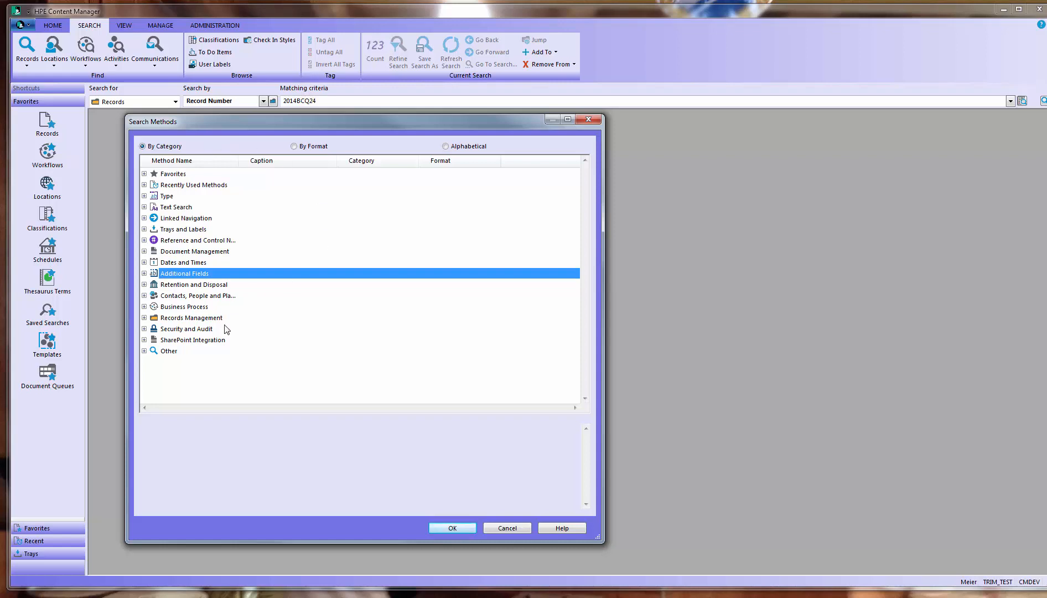
- Review the Retention and Disposal category's search methods and collapse the category
{"action": "left_click", "coordinate": [144, 285]}
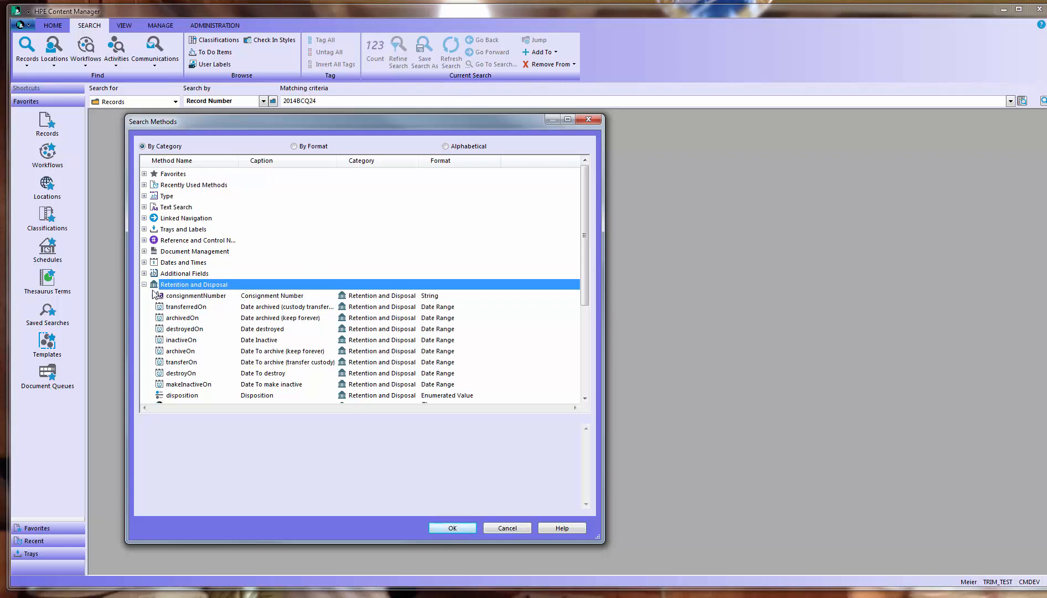
{"action": "scroll", "coordinate": [227, 325], "scroll_direction": "down", "scroll_amount": 3}
{"action": "scroll", "coordinate": [220, 312], "scroll_direction": "down", "scroll_amount": 1}
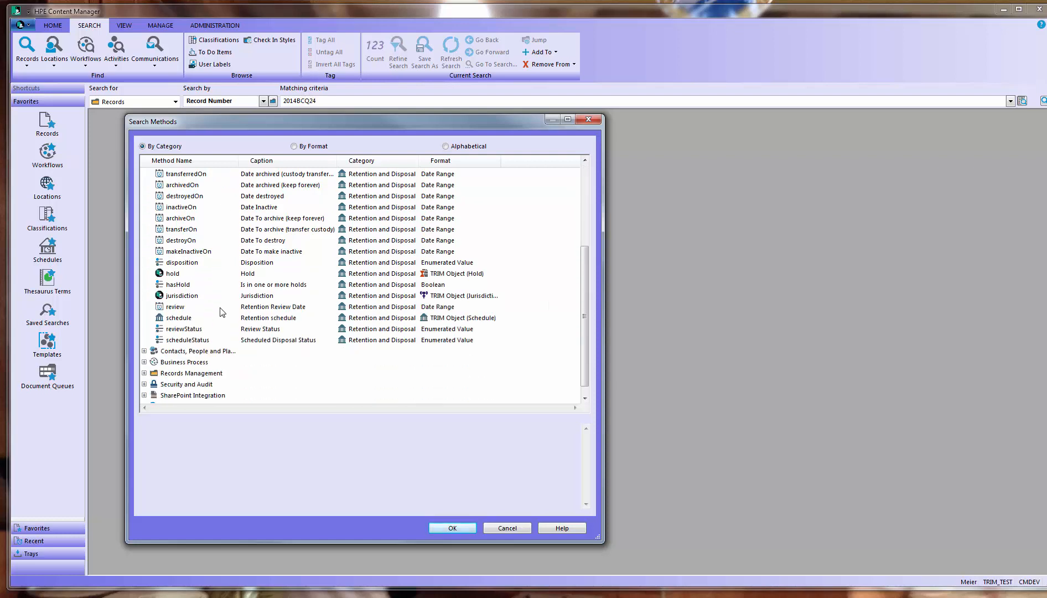
{"action": "scroll", "coordinate": [220, 313], "scroll_direction": "up", "scroll_amount": 1}
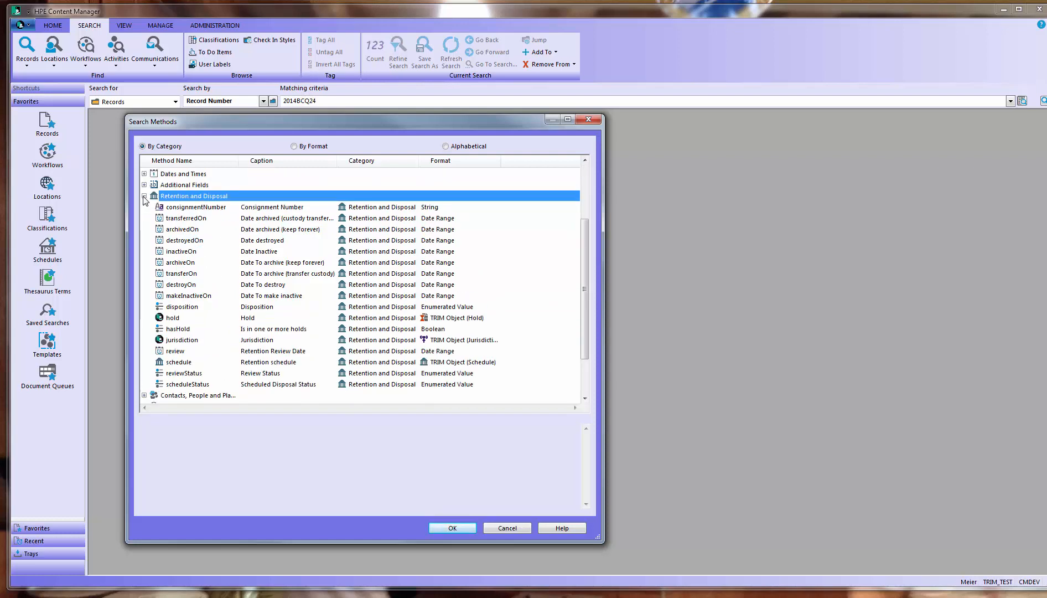
{"action": "left_click", "coordinate": [143, 196]}
- Review the Contacts, People and Places methods, including the Creator description, and the Business Process methods, collapsing both categories
{"action": "left_click", "coordinate": [144, 295]}
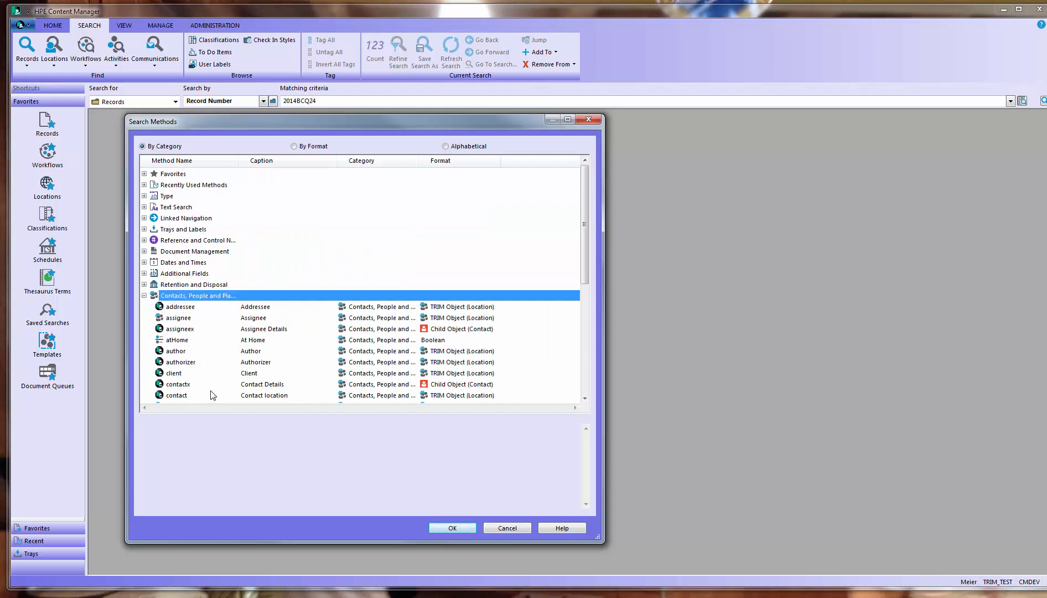
{"action": "scroll", "coordinate": [216, 349], "scroll_direction": "down", "scroll_amount": 2}
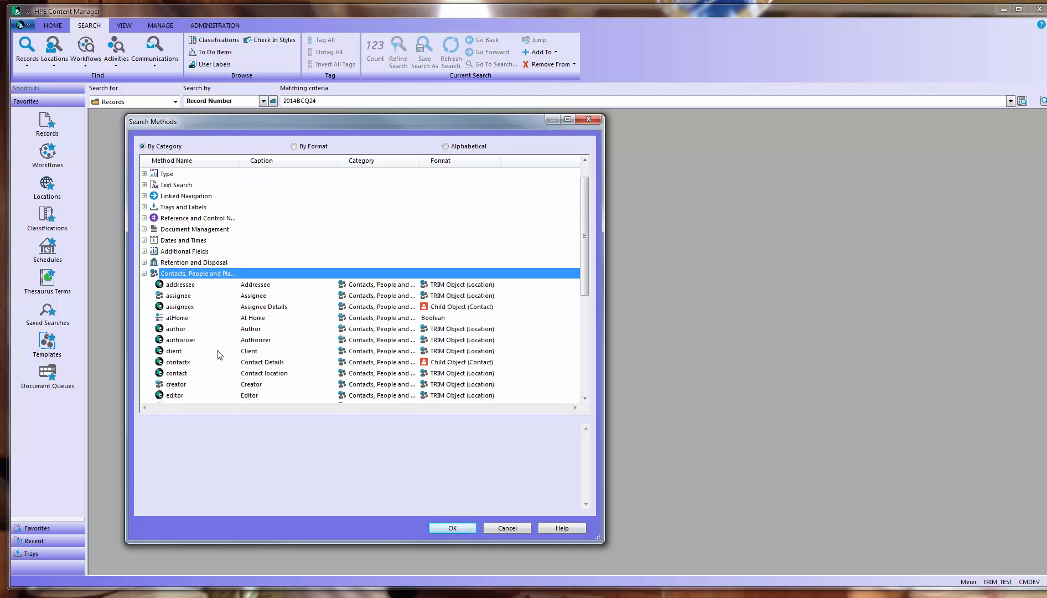
{"action": "left_click", "coordinate": [161, 386]}
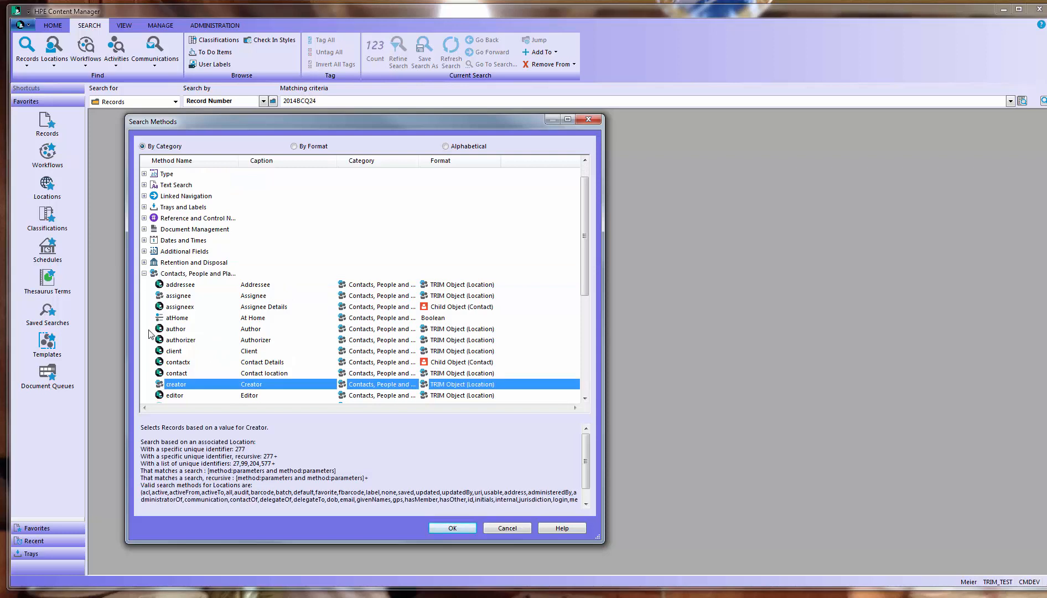
{"action": "left_click", "coordinate": [144, 273]}
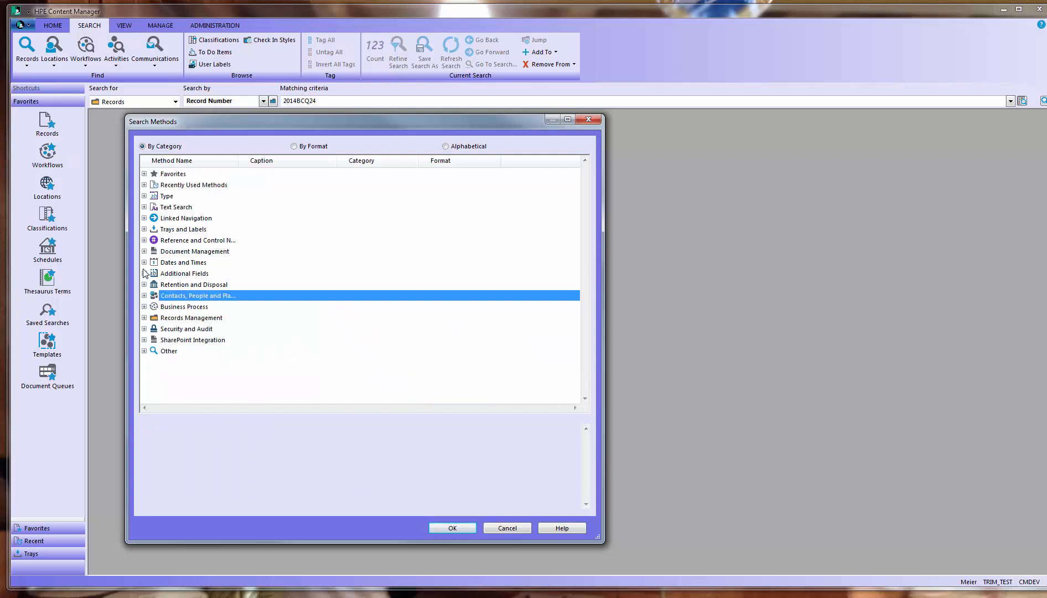
{"action": "left_click", "coordinate": [144, 307]}
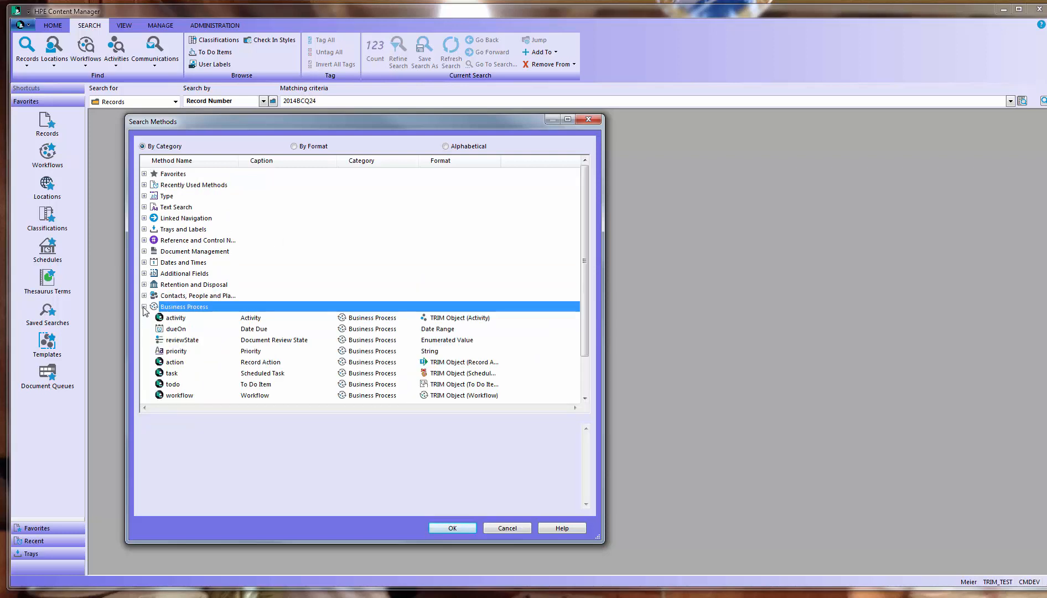
{"action": "left_click", "coordinate": [144, 307]}
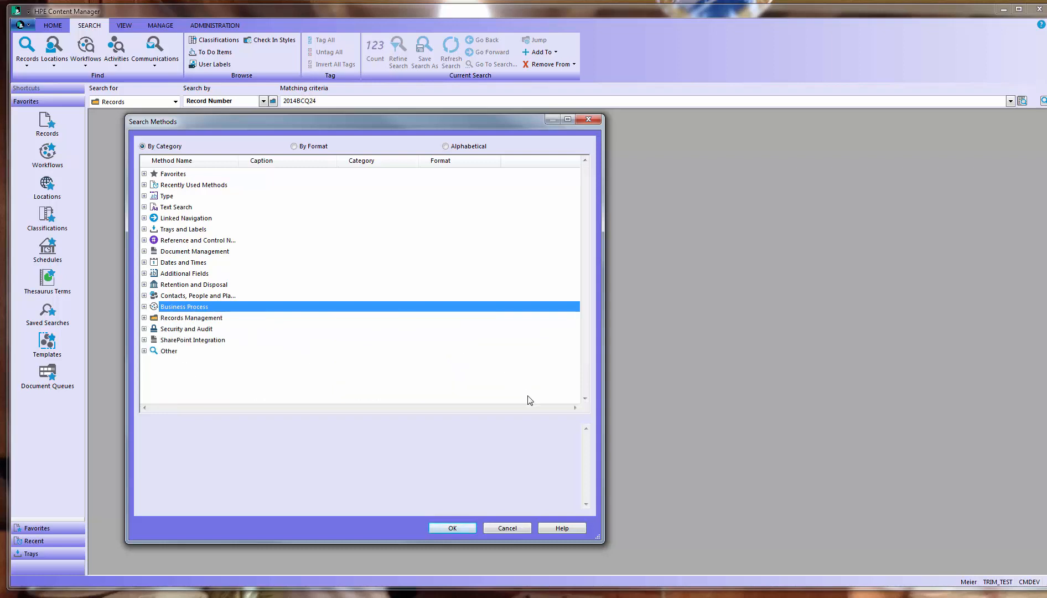
- Review the Records Management category's search methods and collapse the category
{"action": "left_click", "coordinate": [144, 317]}
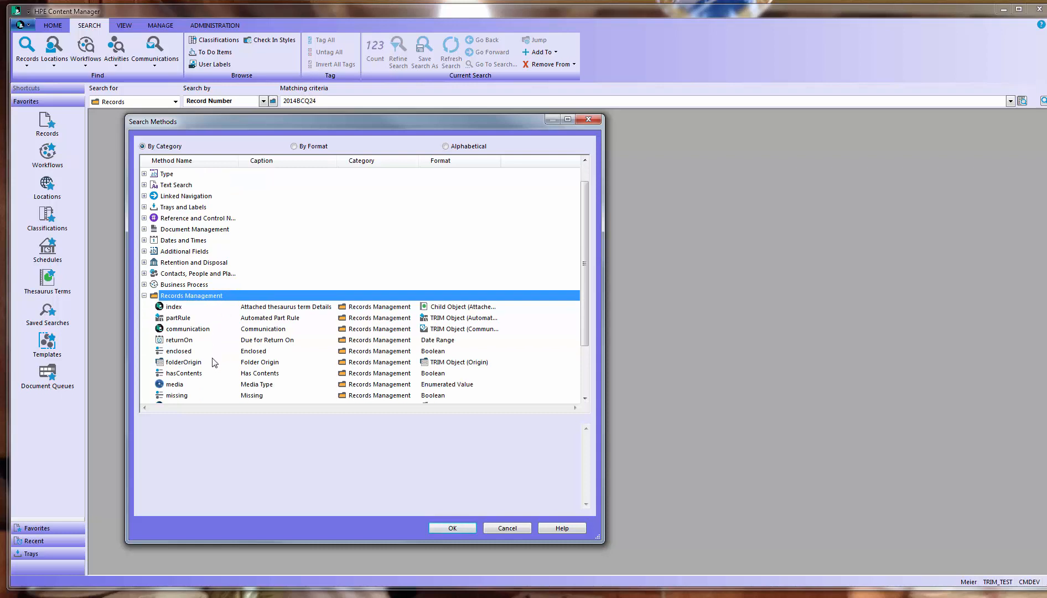
{"action": "scroll", "coordinate": [215, 349], "scroll_direction": "down", "scroll_amount": 3}
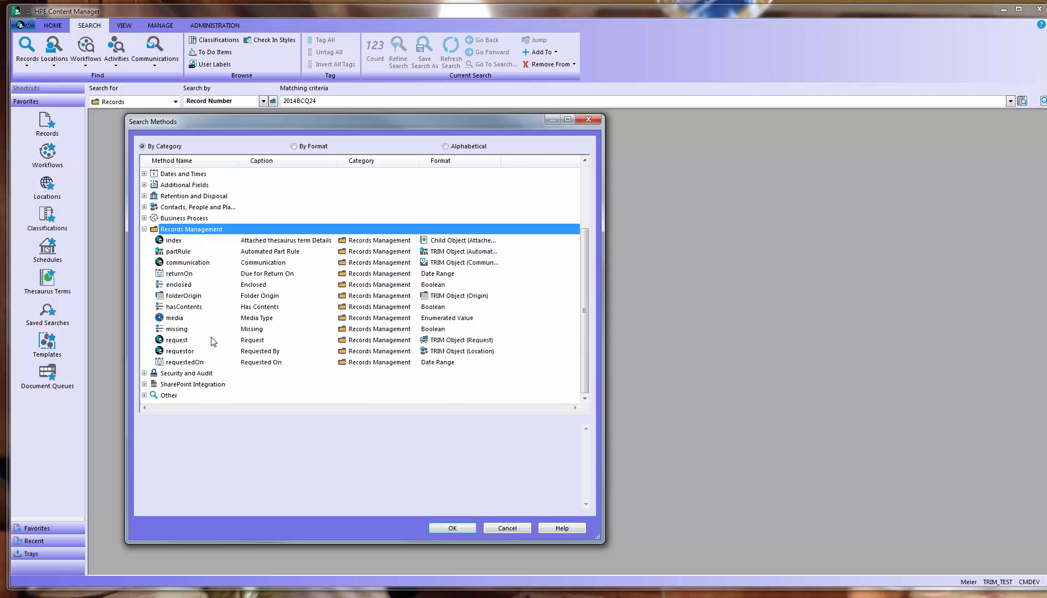
{"action": "scroll", "coordinate": [213, 342], "scroll_direction": "up", "scroll_amount": 2}
{"action": "scroll", "coordinate": [215, 306], "scroll_direction": "down", "scroll_amount": 1}
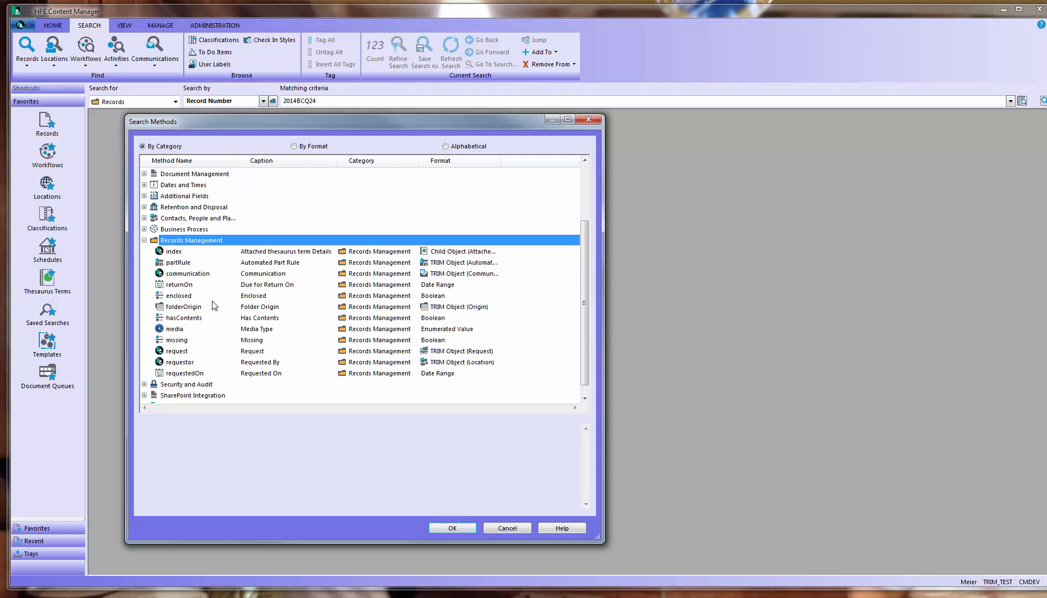
{"action": "left_click", "coordinate": [144, 240]}
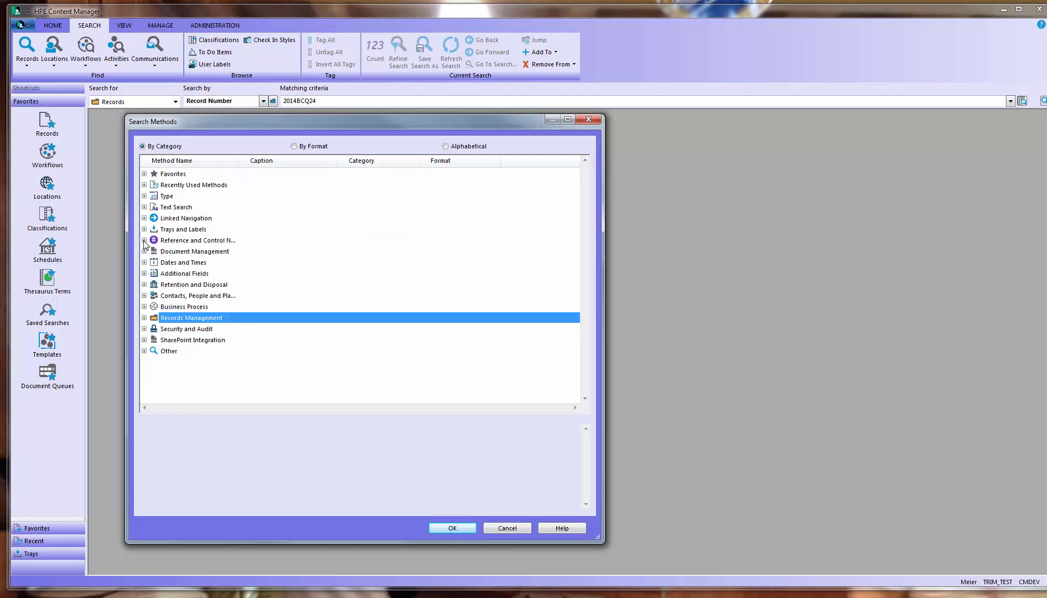
- Examine the Security and Audit methods, including the Security Caveat, Security Level and Can Use Classification descriptions, and collapse the category
{"action": "left_click", "coordinate": [149, 330]}
{"action": "left_click", "coordinate": [144, 330]}
{"action": "scroll", "coordinate": [266, 277], "scroll_direction": "down", "scroll_amount": 1}
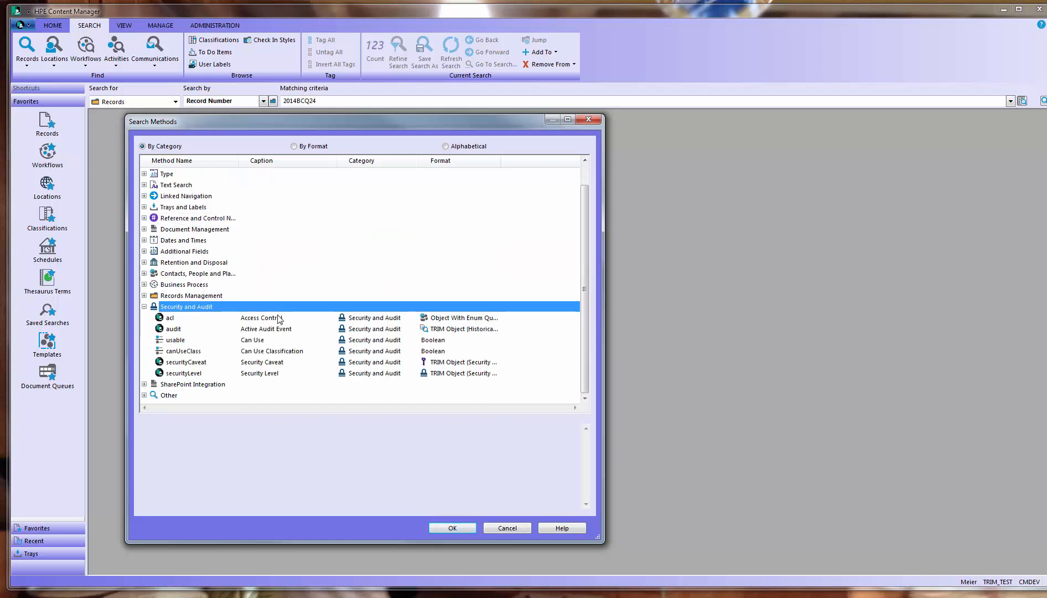
{"action": "left_click", "coordinate": [185, 363]}
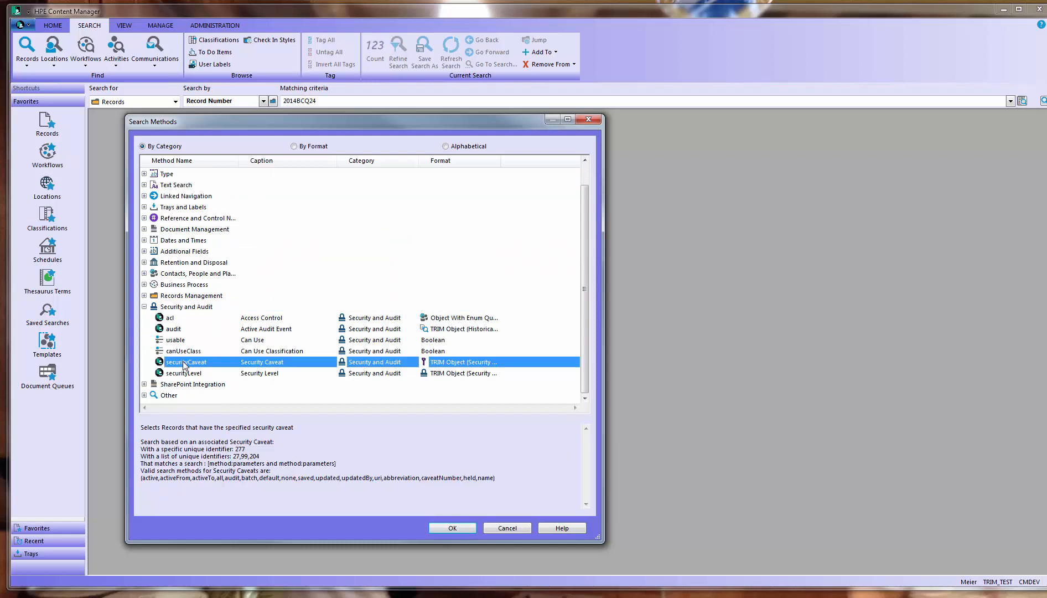
{"action": "left_click", "coordinate": [185, 375]}
{"action": "left_click", "coordinate": [173, 353]}
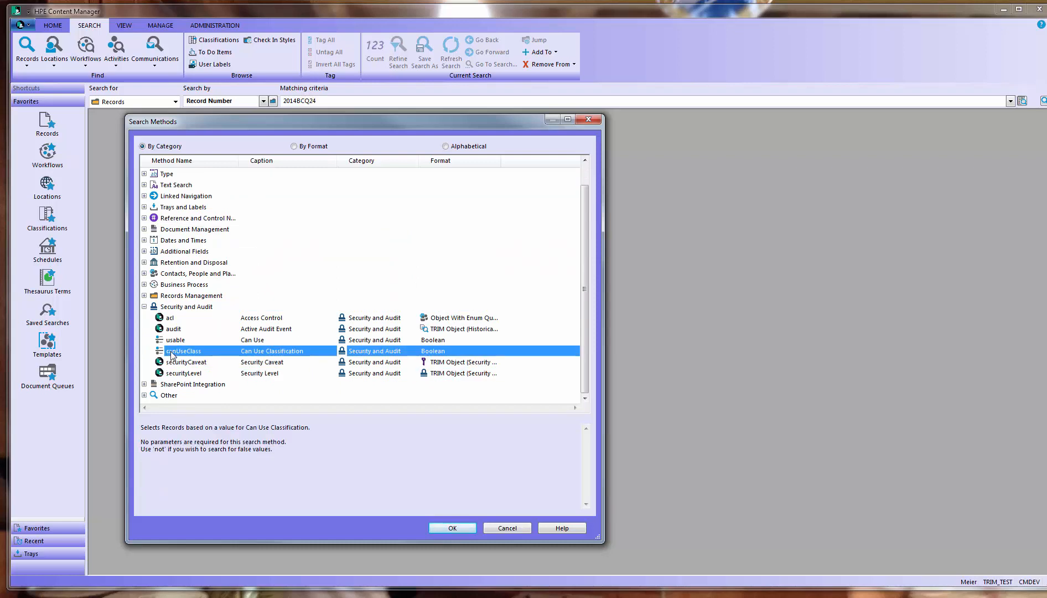
{"action": "left_click", "coordinate": [145, 307]}
- Review the SharePoint Integration methods and the Other methods, including the Final description, collapsing both categories
{"action": "left_click", "coordinate": [145, 340]}
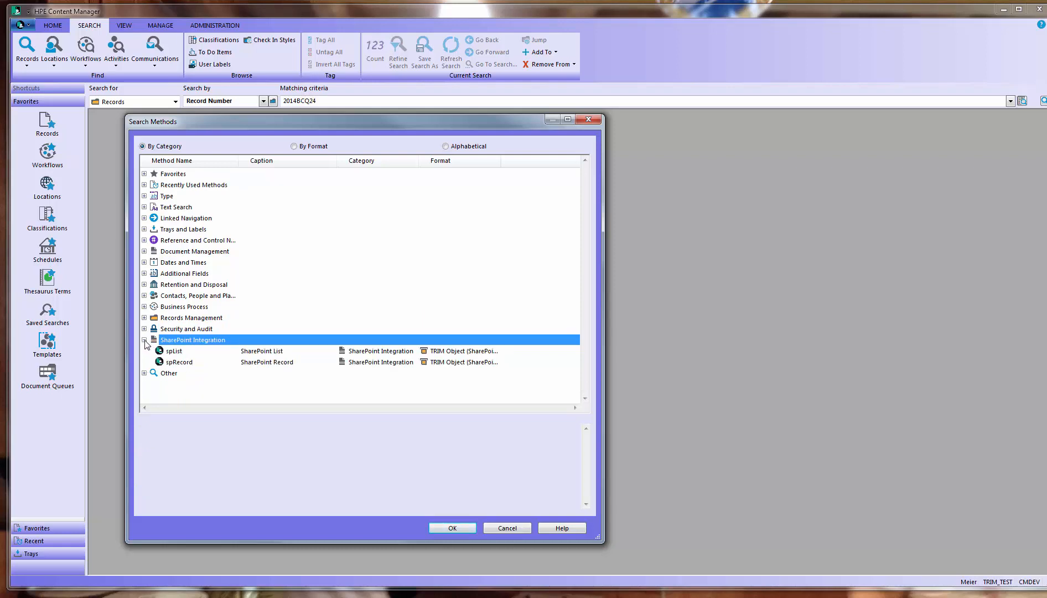
{"action": "left_click", "coordinate": [145, 339]}
{"action": "left_click", "coordinate": [144, 351]}
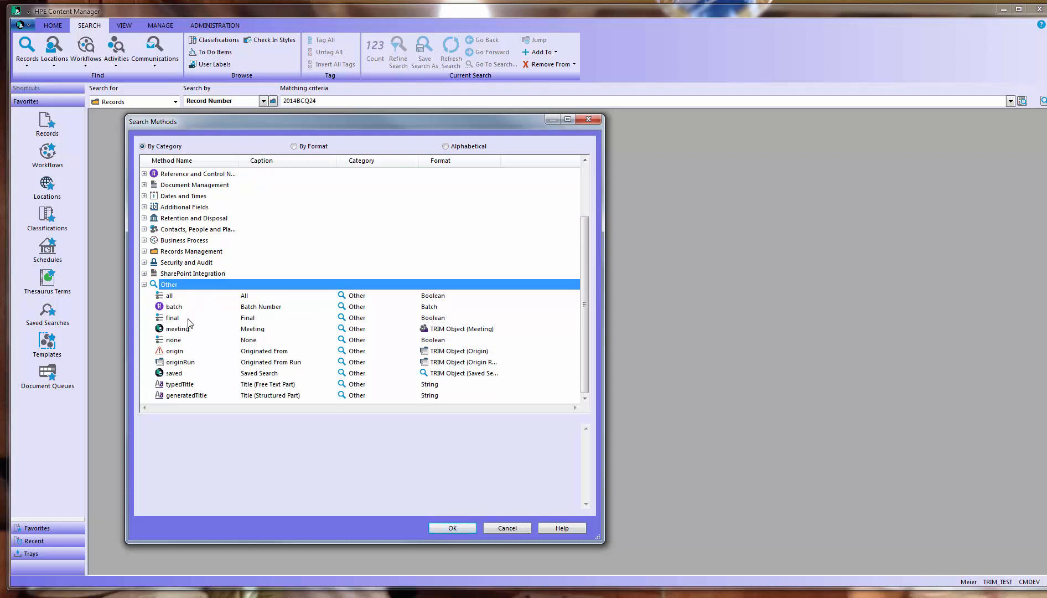
{"action": "left_click", "coordinate": [189, 319]}
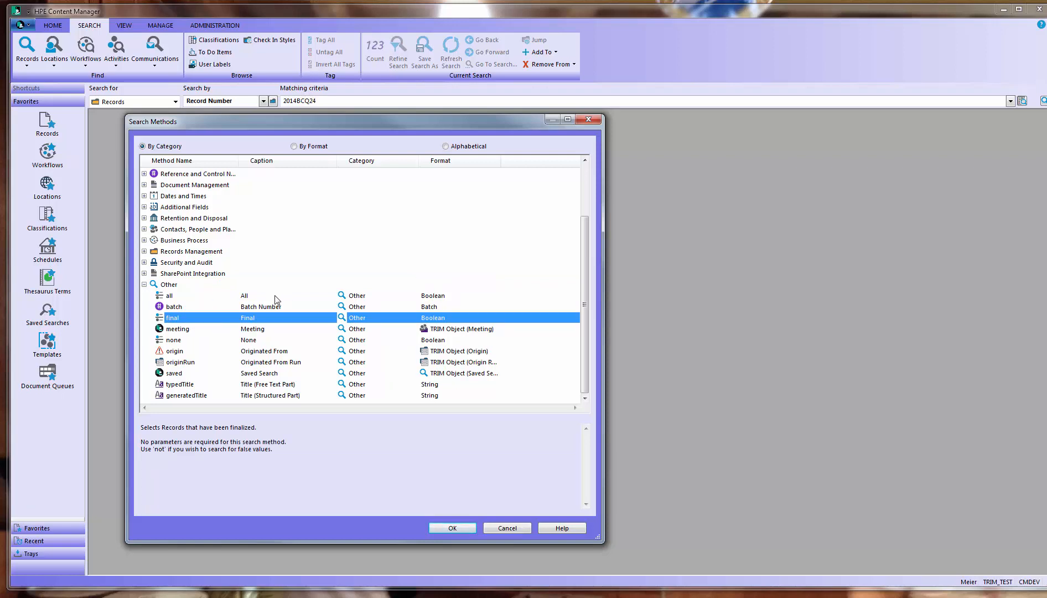
{"action": "left_click", "coordinate": [144, 285]}
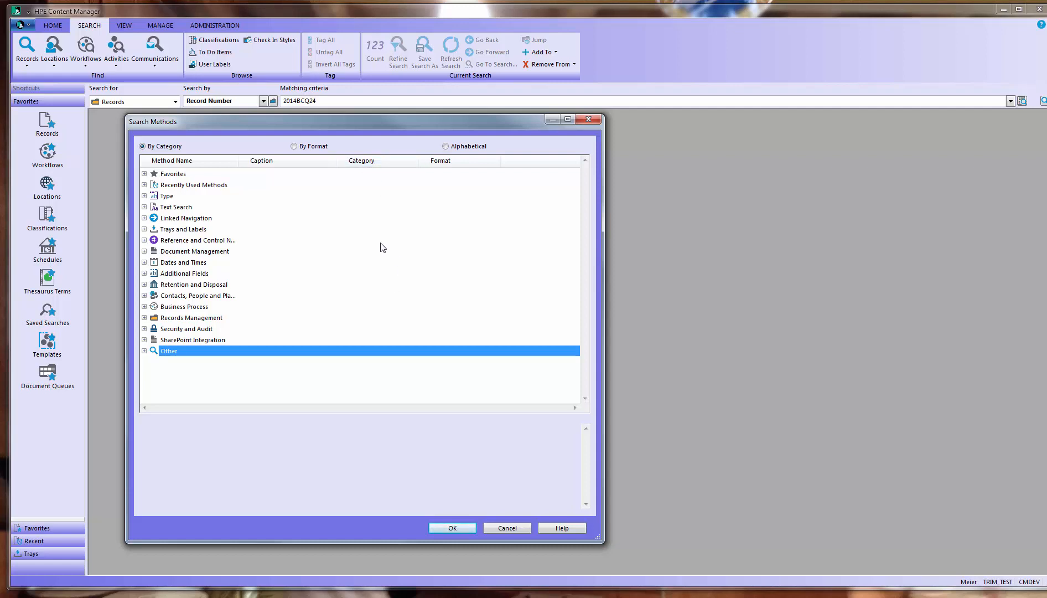
- Revisit the Type, Text Search and Linked Navigation categories, collapse them again, and shift the Search Methods dialog slightly
{"action": "left_click", "coordinate": [144, 196]}
{"action": "left_click", "coordinate": [144, 229]}
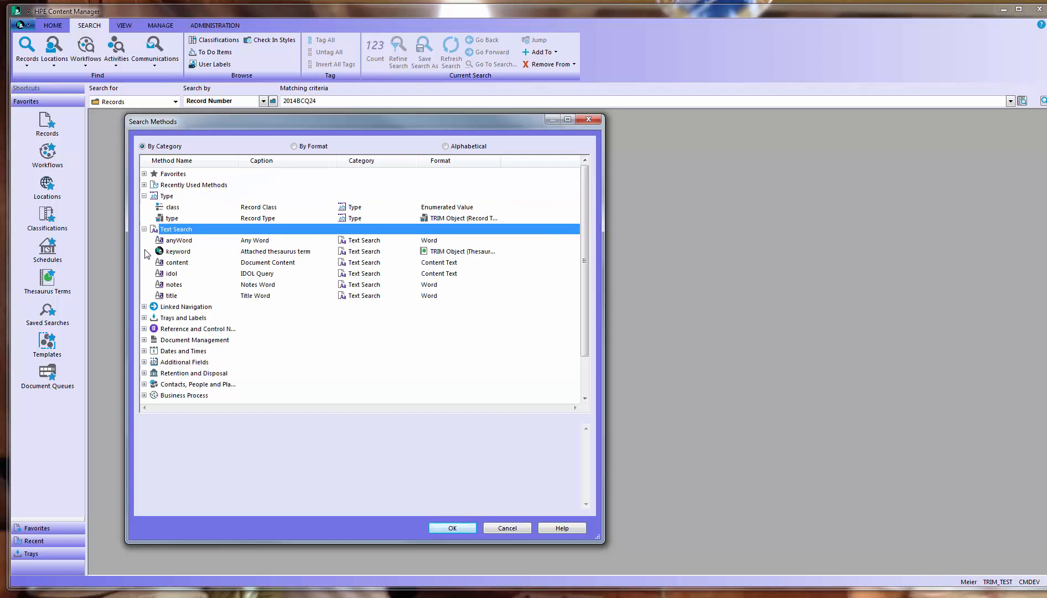
{"action": "left_click", "coordinate": [144, 306]}
{"action": "left_click", "coordinate": [144, 307]}
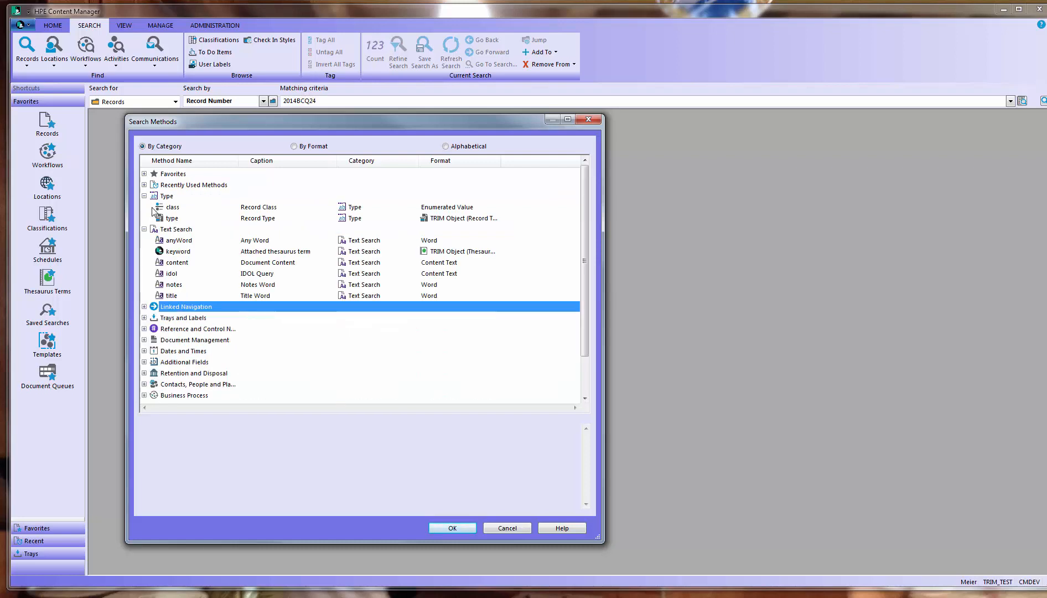
{"action": "left_click", "coordinate": [144, 229]}
{"action": "left_click", "coordinate": [144, 229]}
{"action": "left_click", "coordinate": [144, 196]}
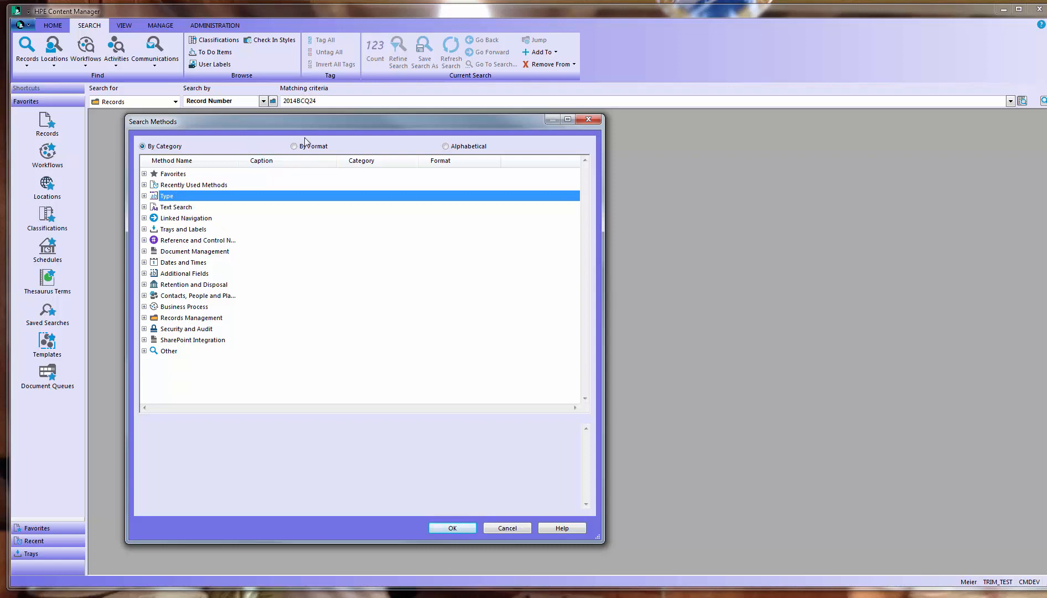
{"action": "left_click_drag", "start_coordinate": [287, 126], "coordinate": [258, 125]}
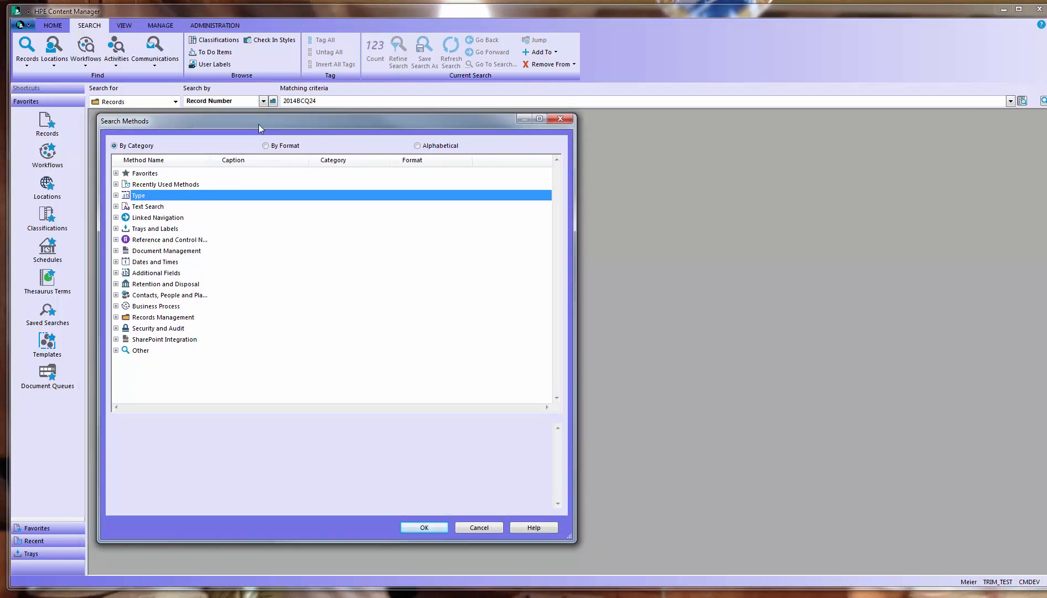